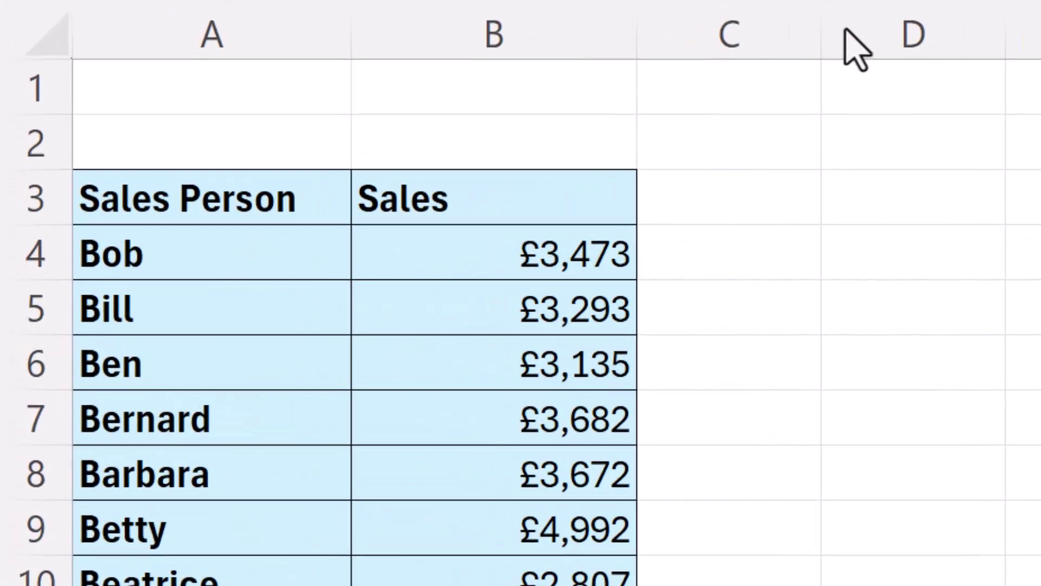
Step: Enter the formula =CELL("filename") in cell A1 above the sales table
click(271, 86)
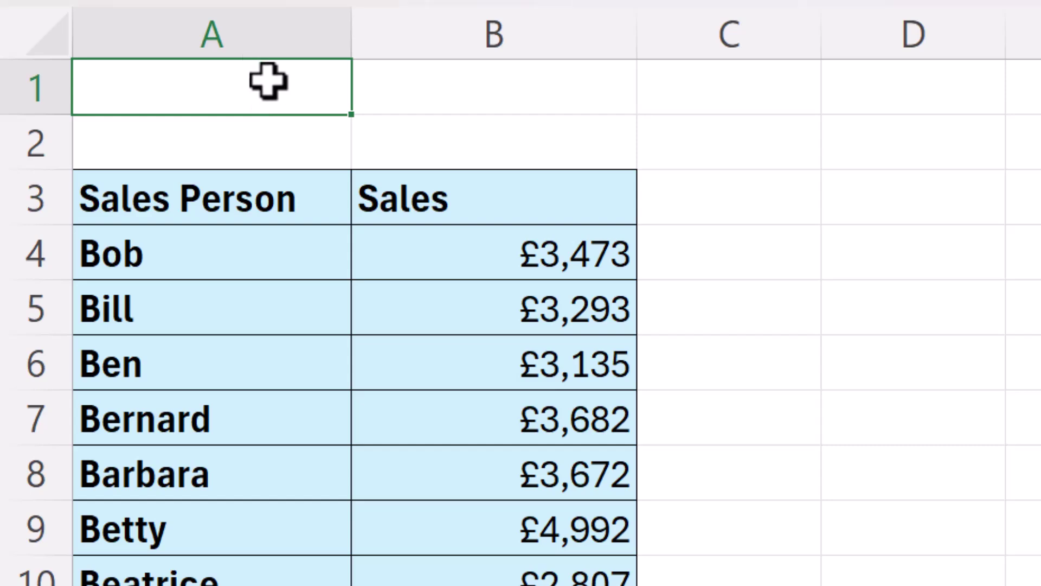
text(=)
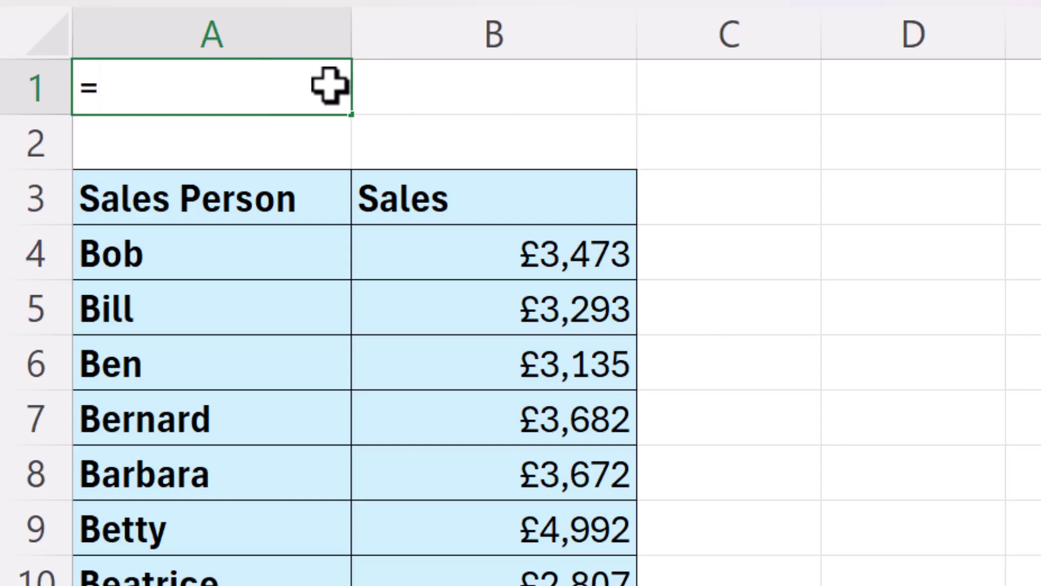
text(cell)
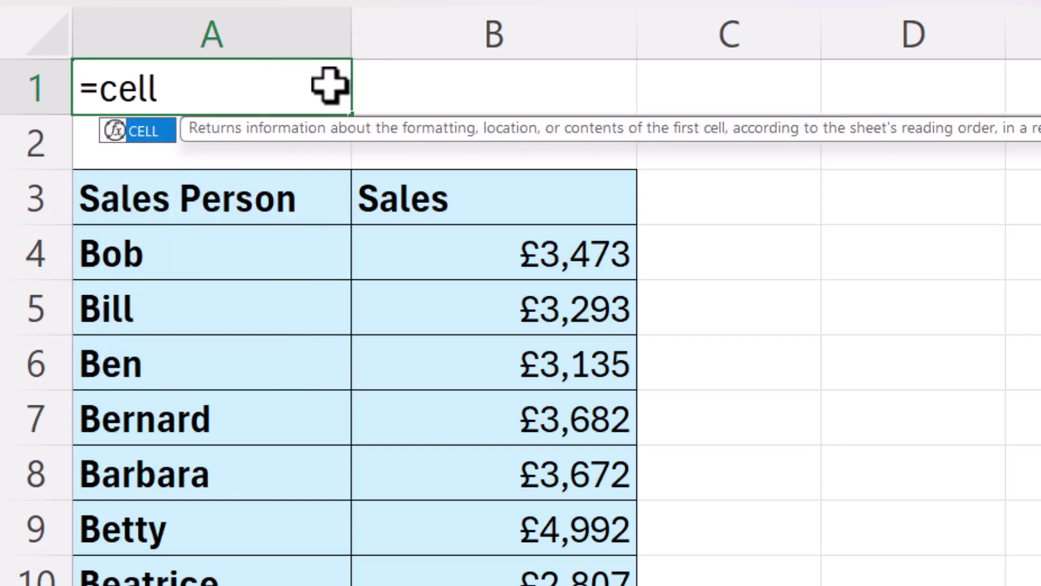
text(()
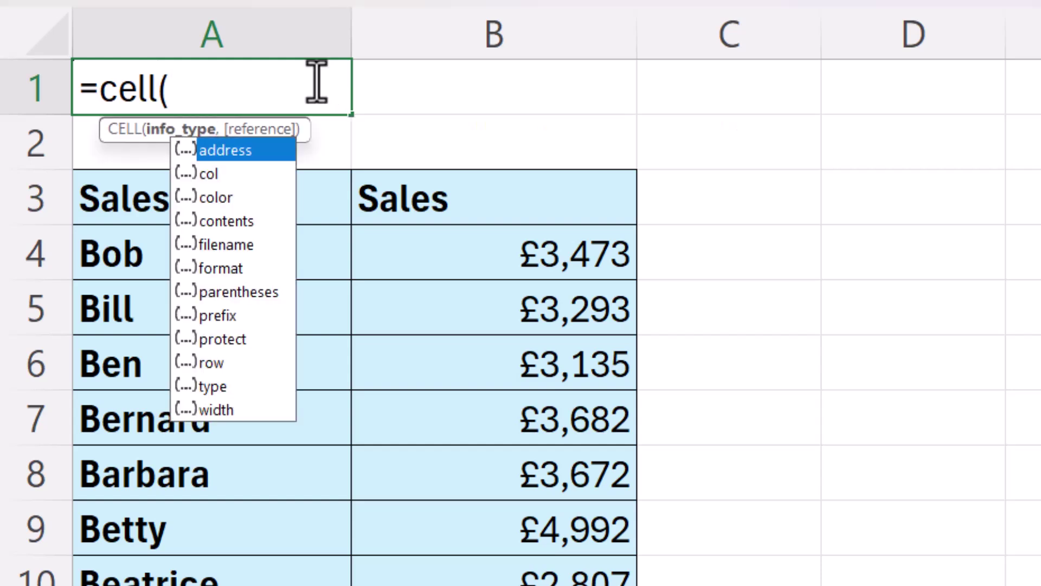
double_click(225, 245)
text())
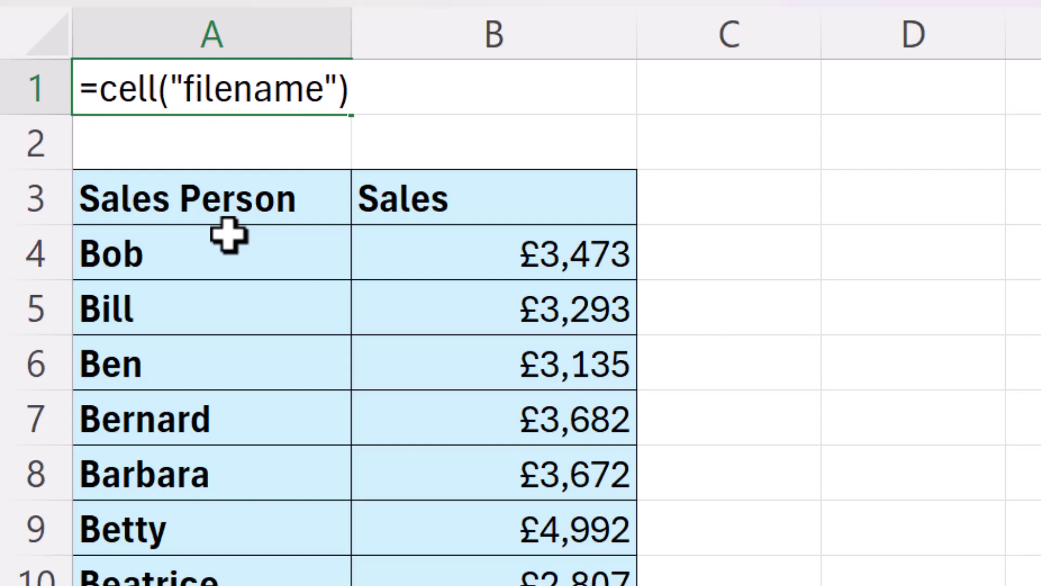
key(Return)
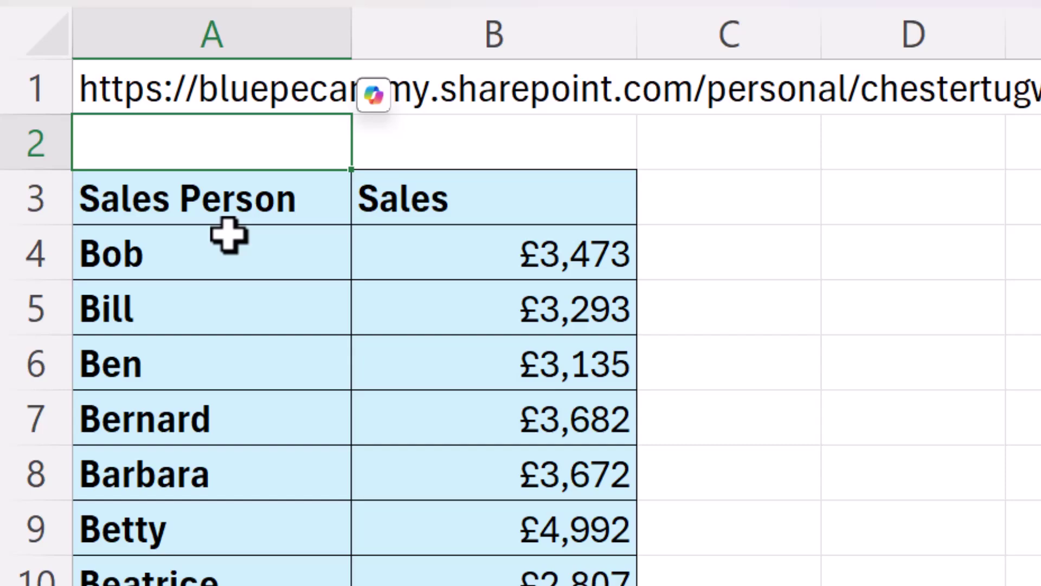
Step: Examine the full file path returned in cell A1, following it along row 1 to its end in column Q
click(174, 88)
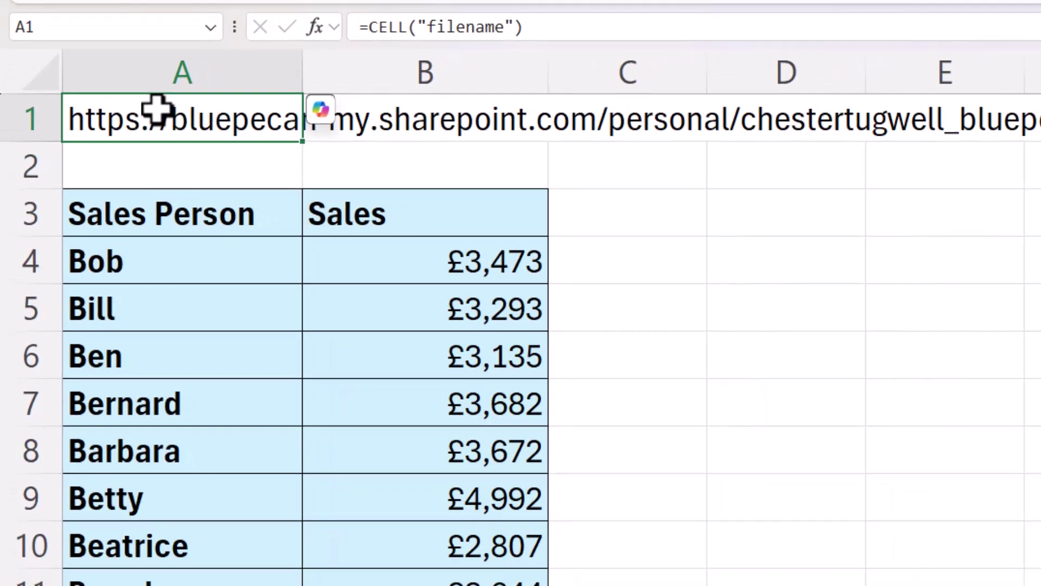
key(Right)
key(Right)
key(Right)
key(Right)
key(Right)
key(Right)
key(Right)
key(Right)
key(Right)
key(Right)
key(Right)
key(Right)
key(Right)
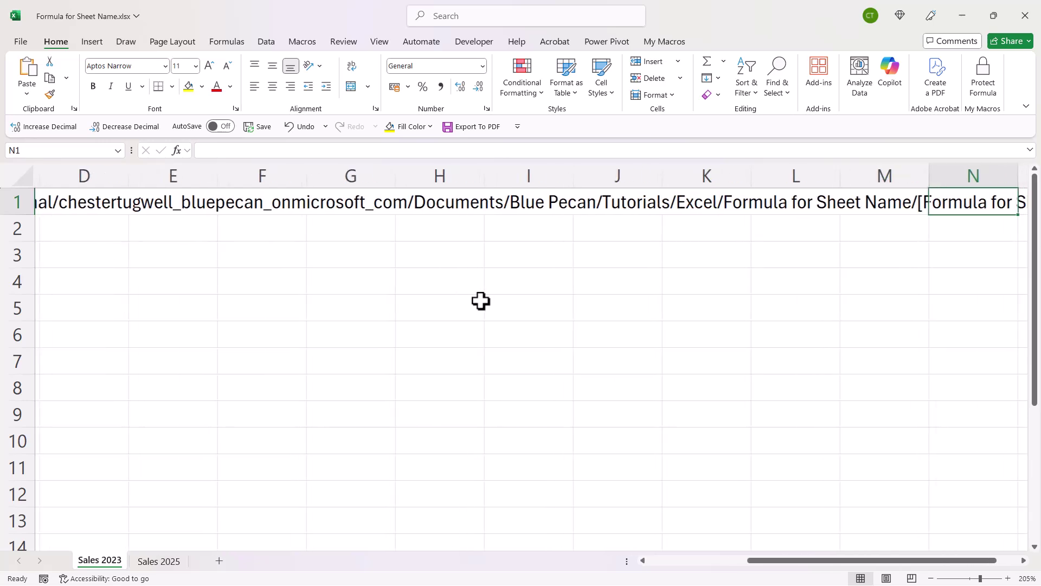
key(Right)
key(Right)
key(Right)
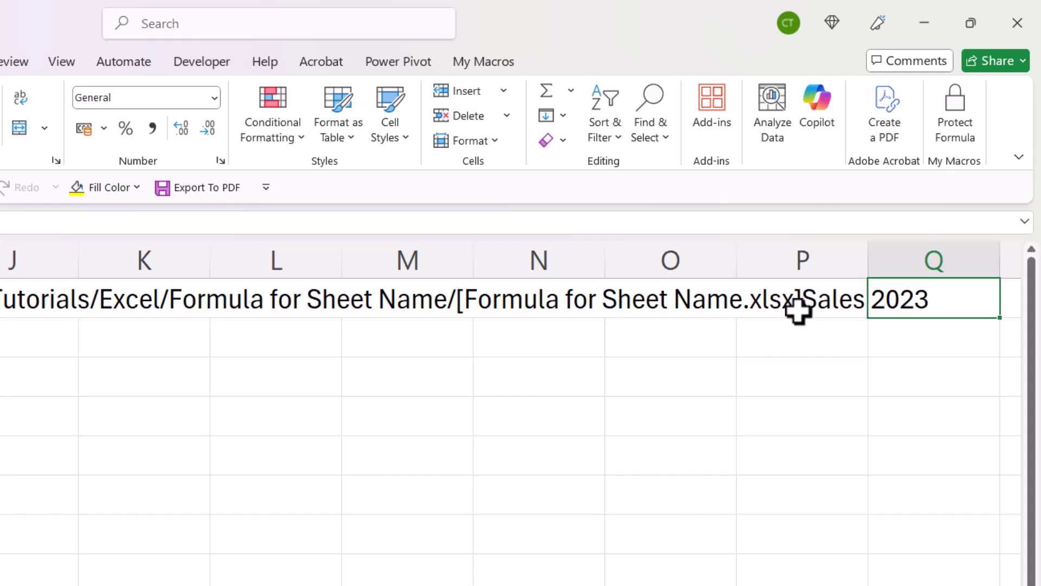
click(0, 311)
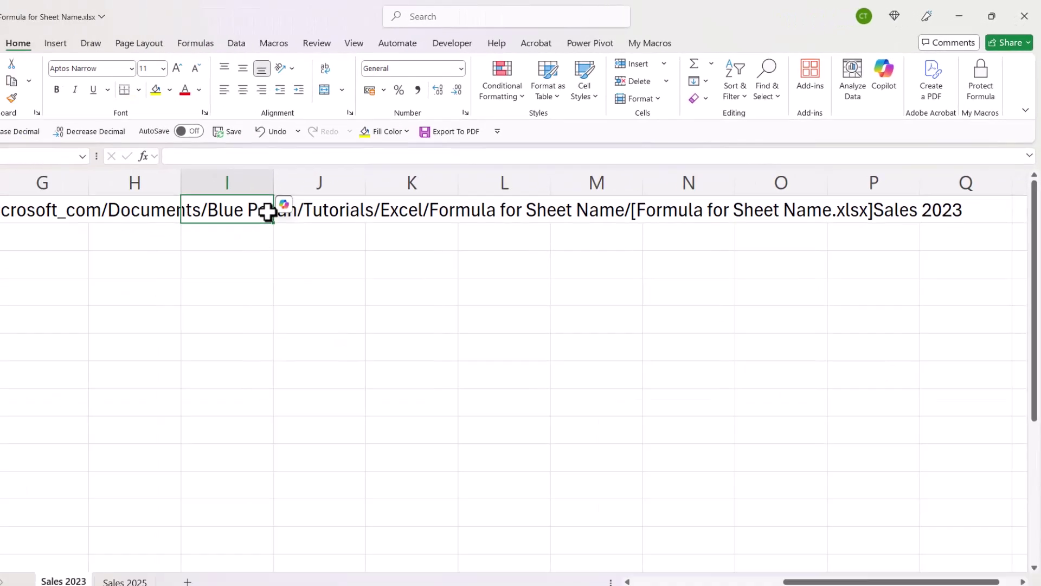
key(Left)
key(Left)
key(Left)
key(Left)
key(Left)
key(Left)
key(Left)
key(Left)
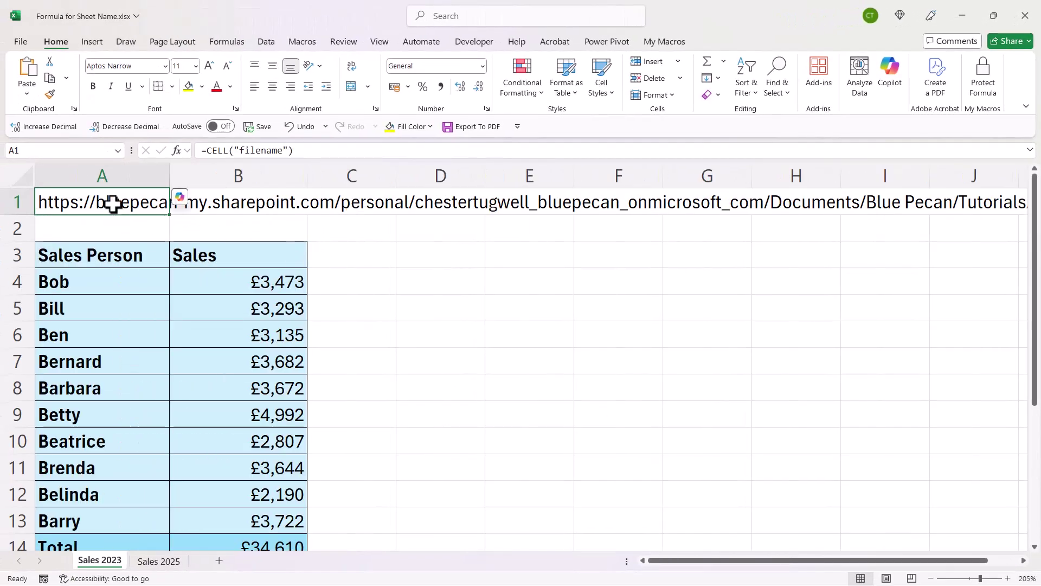
Step: Wrap the A1 formula in TEXTAFTER with a closing square bracket as delimiter: =TEXTAFTER(CELL("filename"),"]")
double_click(113, 204)
click(48, 201)
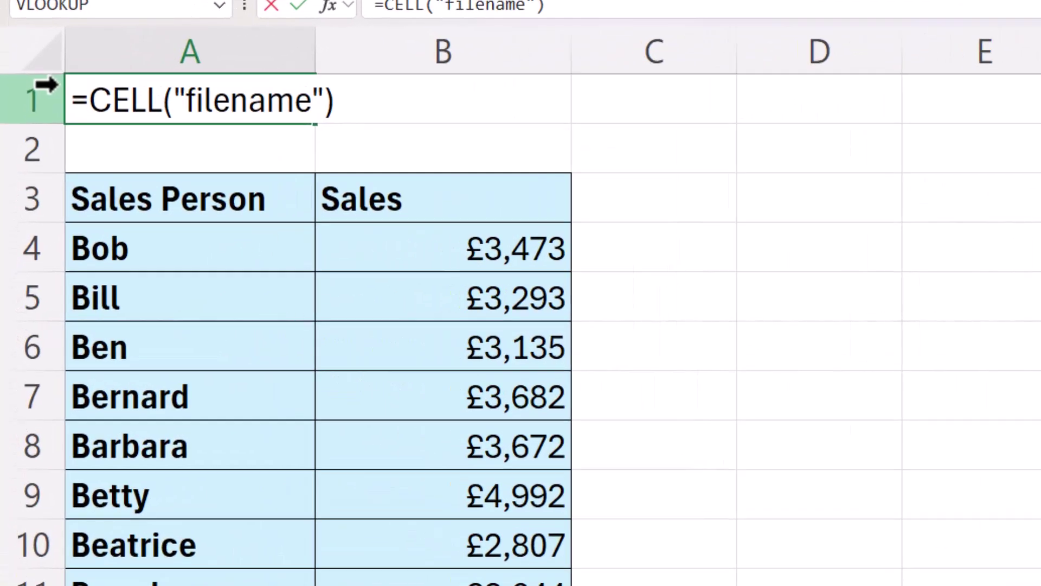
text(TEXT)
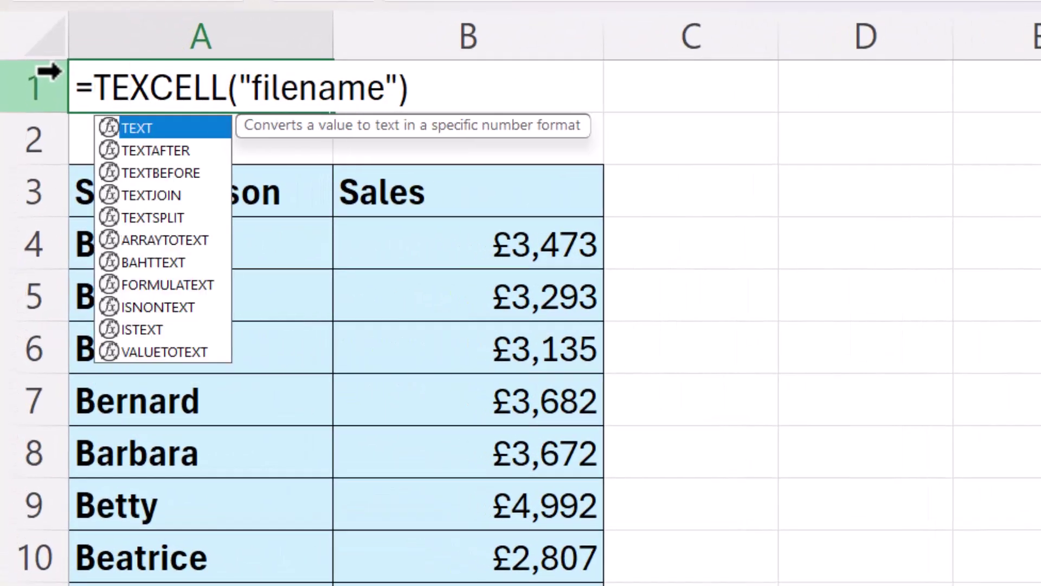
text(AFTER)
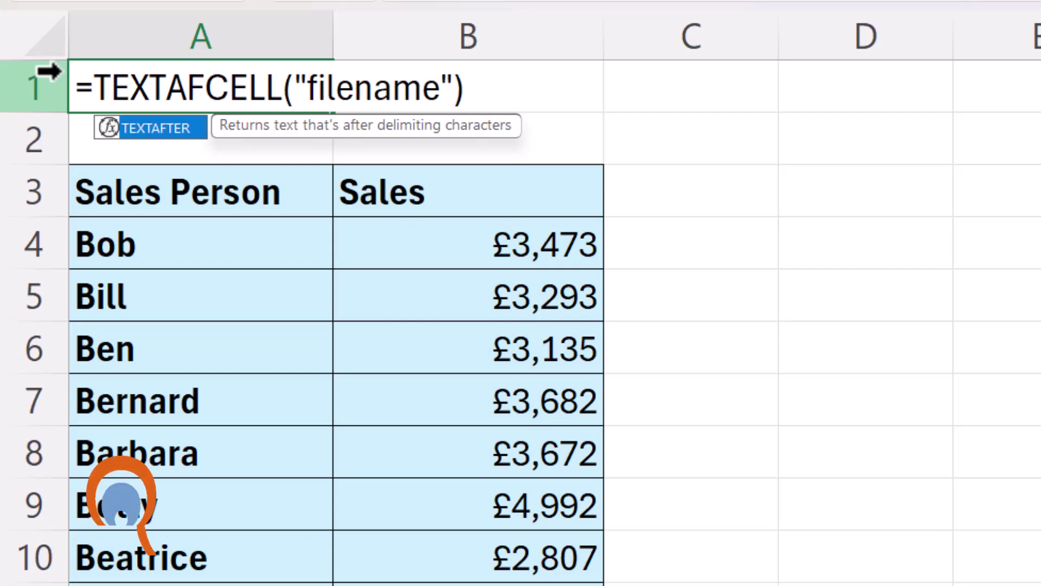
text(()
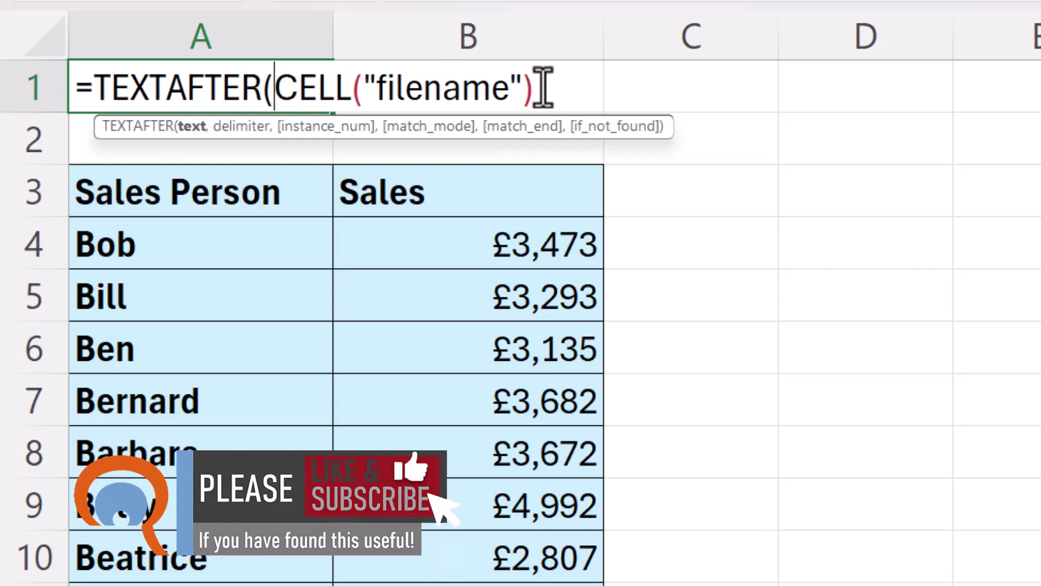
text(,)
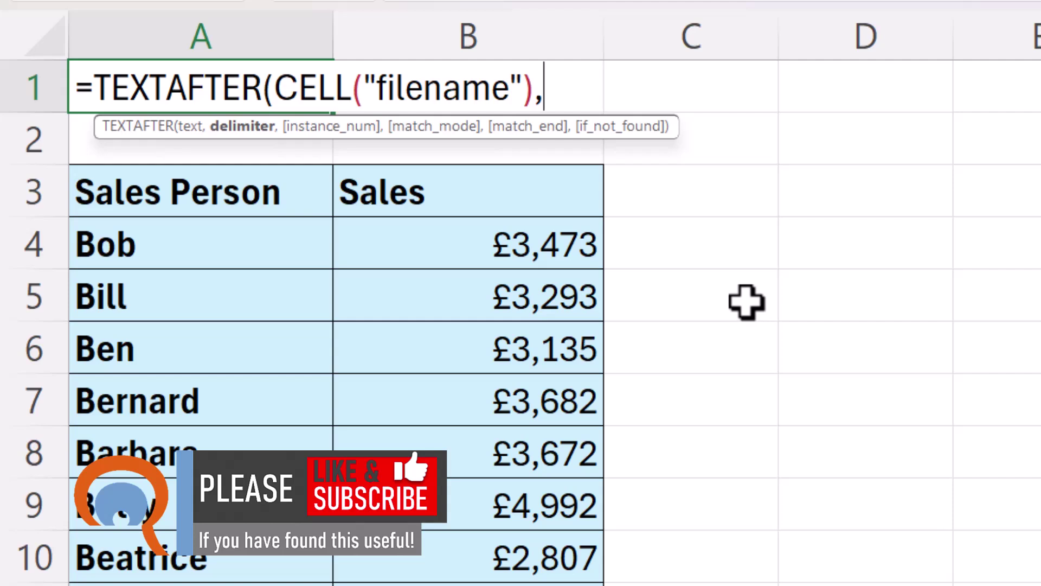
text("]")
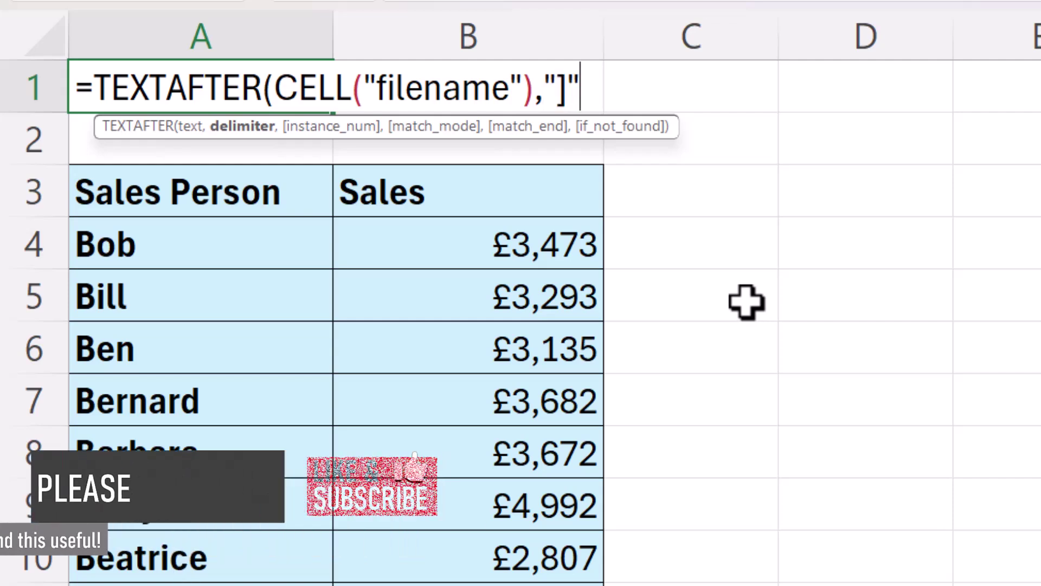
text())
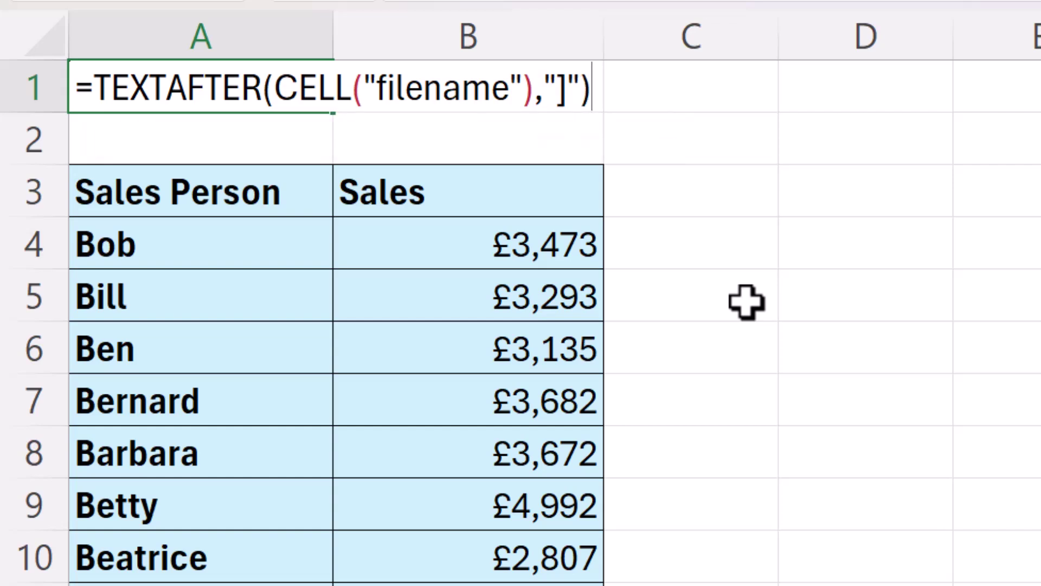
key(Return)
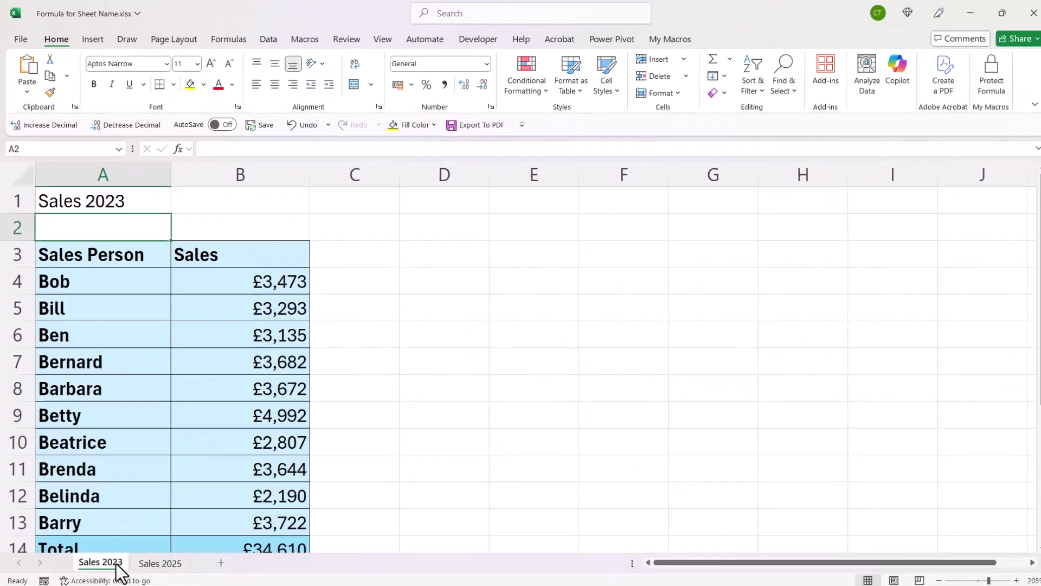
Step: Rename the Sales 2023 sheet as Sales 2024
double_click(109, 563)
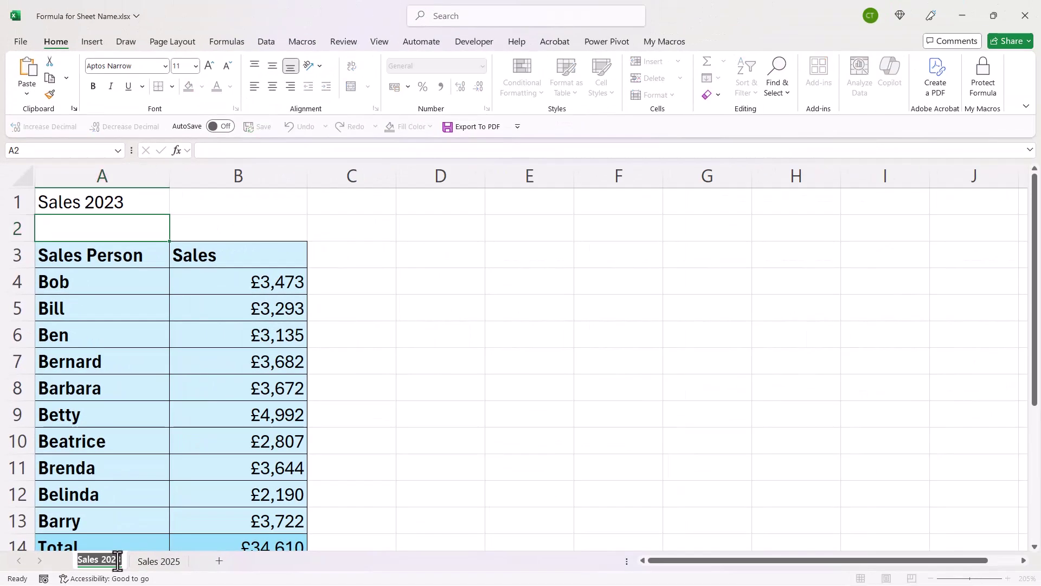
click(121, 562)
key(BackSpace)
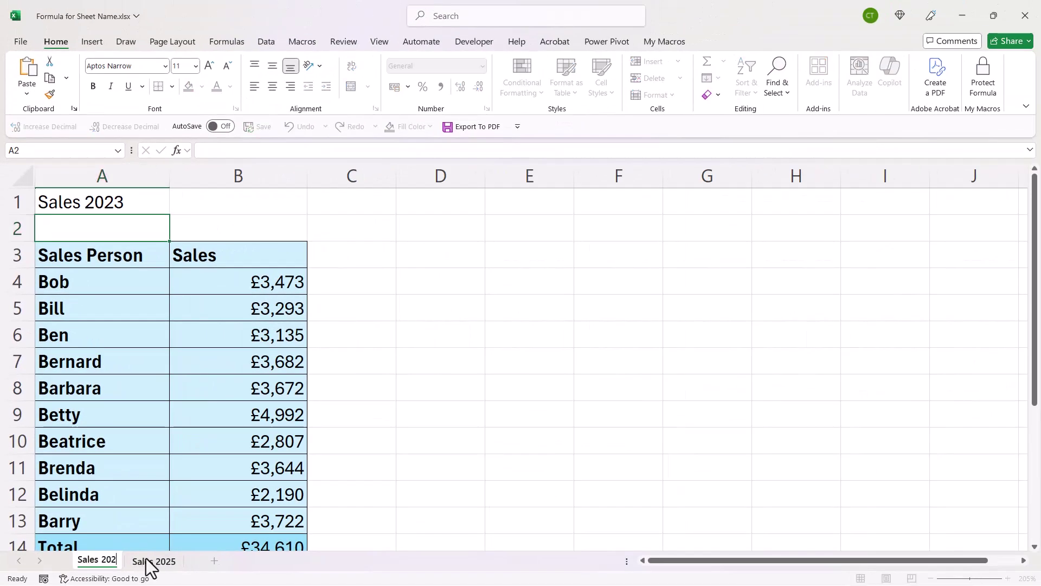
text(4)
key(Return)
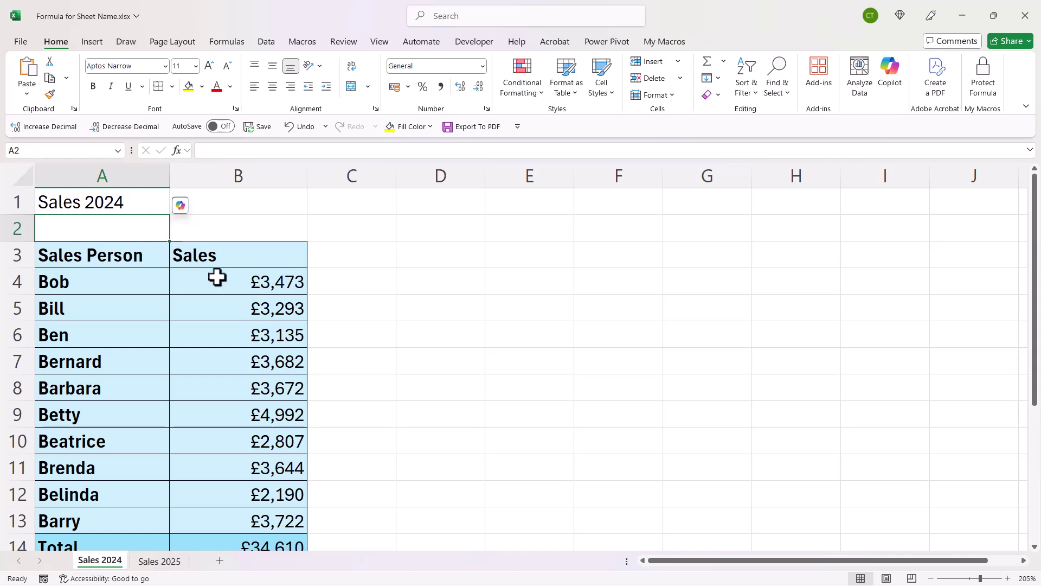
Step: Enter the formula =CELL("filename") in cell A1 of the Sales 2025 sheet
click(159, 561)
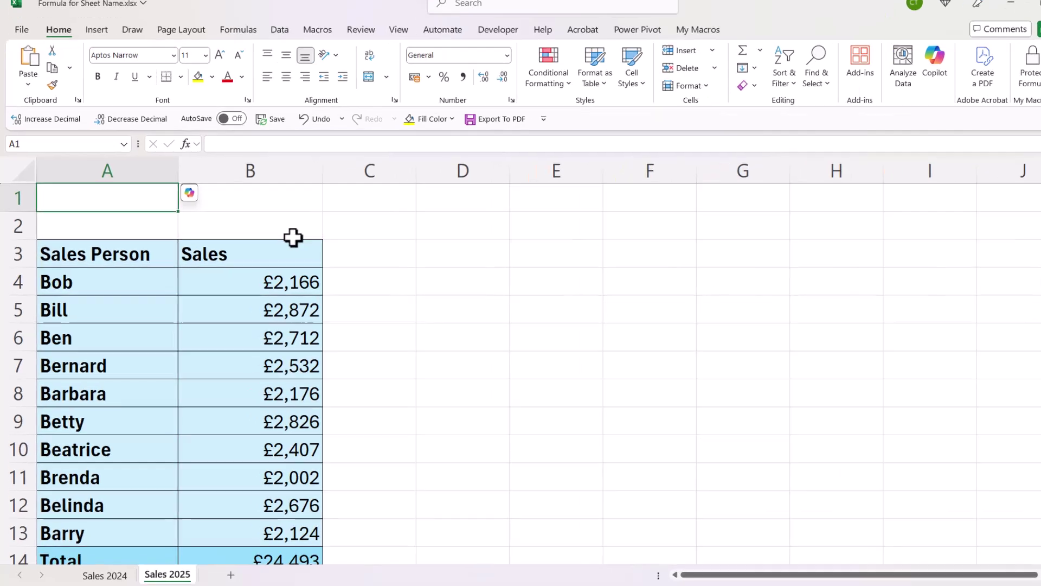
text(=cell)
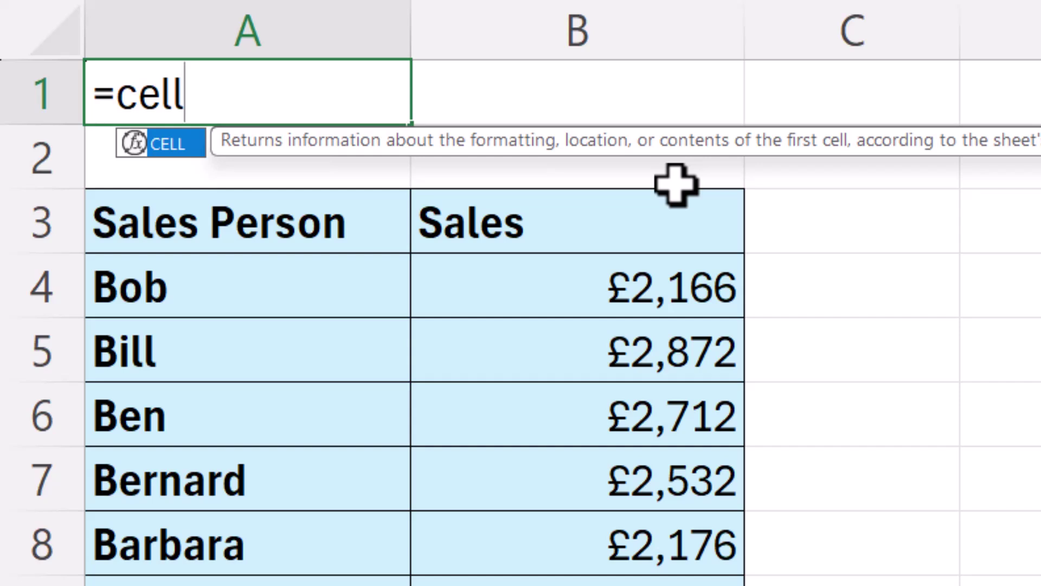
double_click(183, 143)
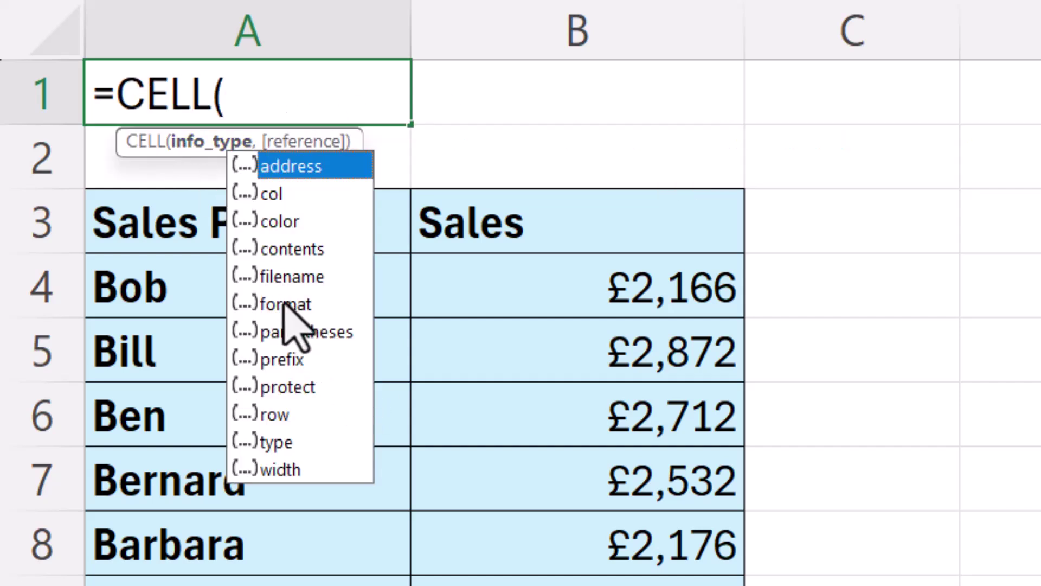
double_click(286, 278)
text())
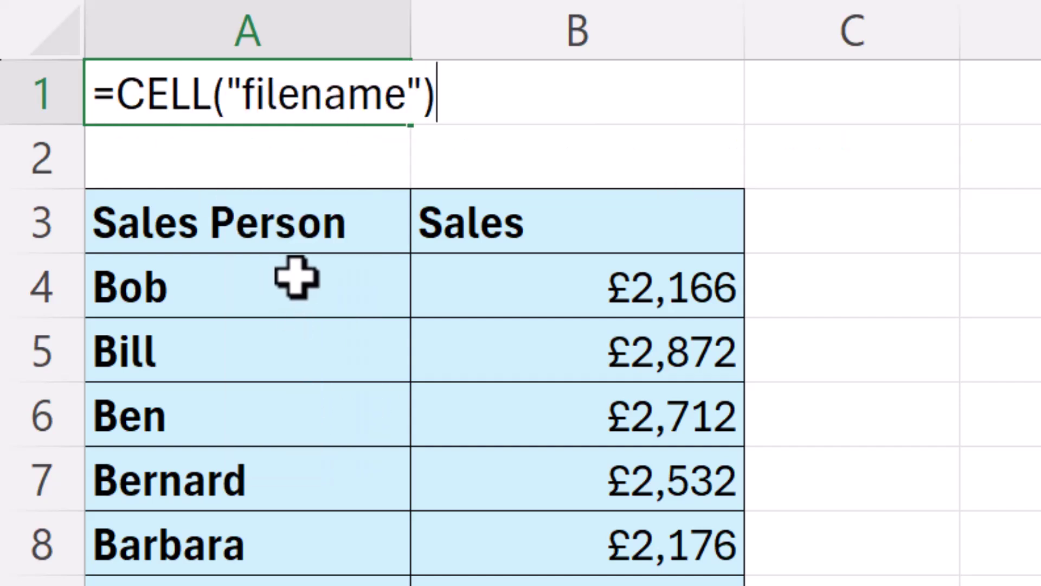
key(Return)
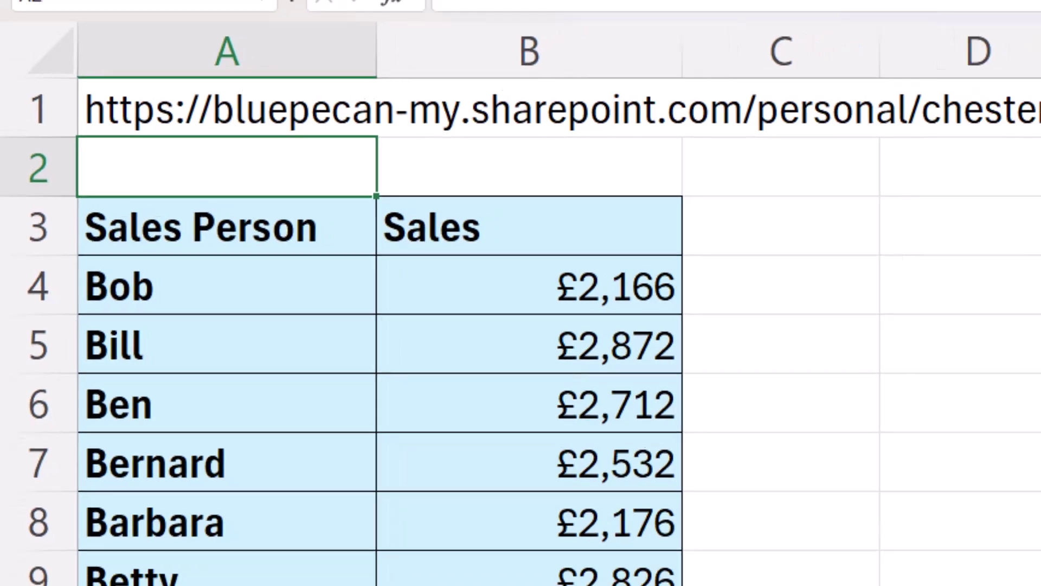
Step: Check the end of the returned path, and wrap the A1 formula in RIGHT without a character count: =RIGHT(CELL("filename"))
scroll(1022, 560, right, 4)
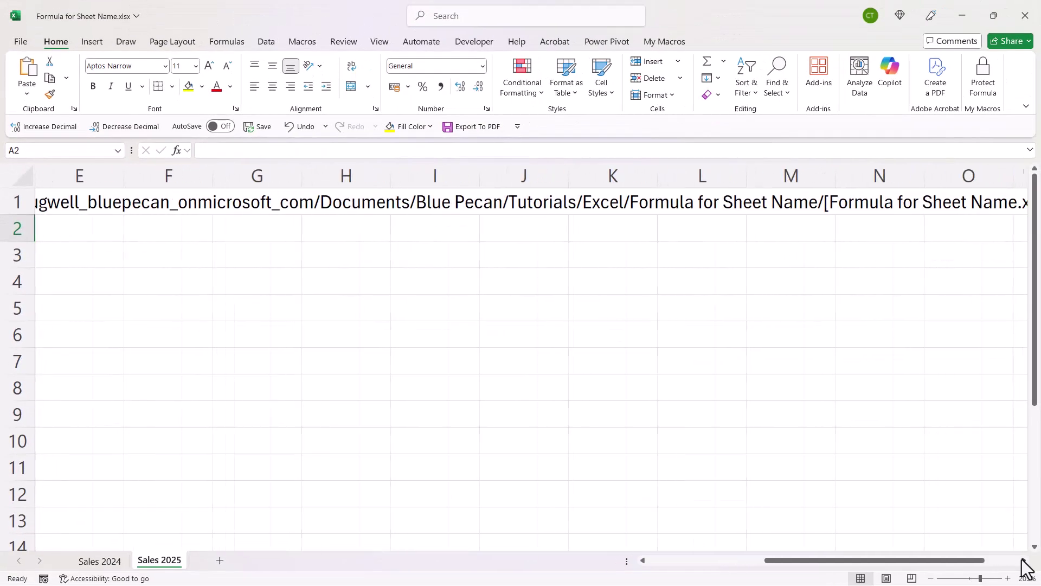
scroll(1023, 564, right, 2)
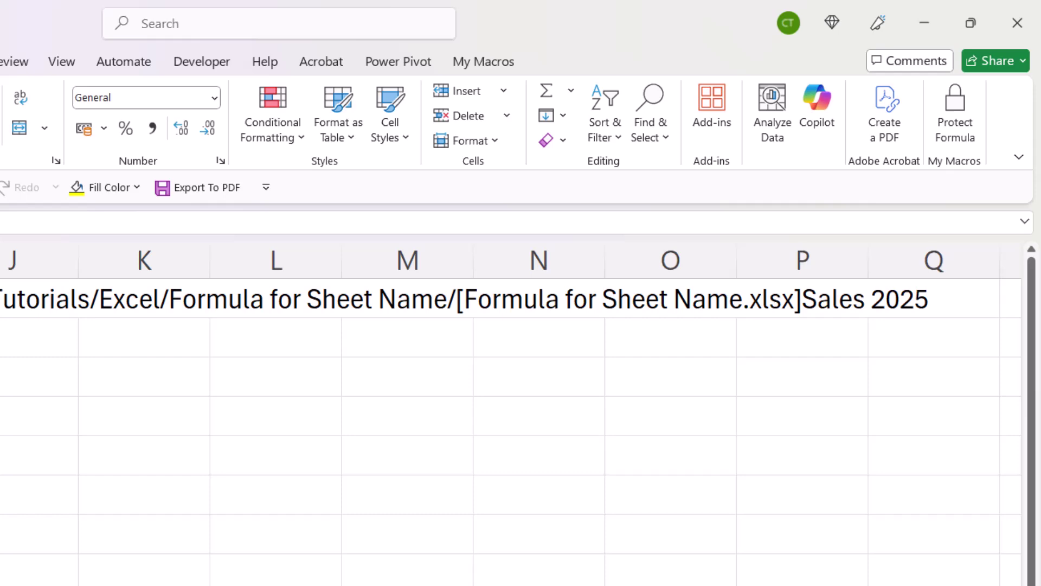
scroll(389, 261, left, 4)
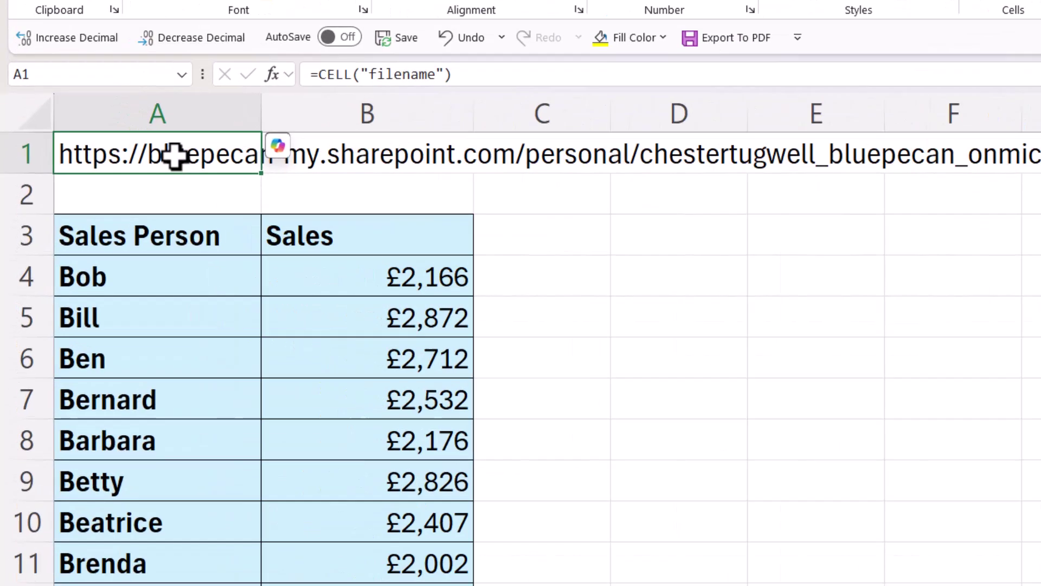
double_click(111, 202)
click(123, 87)
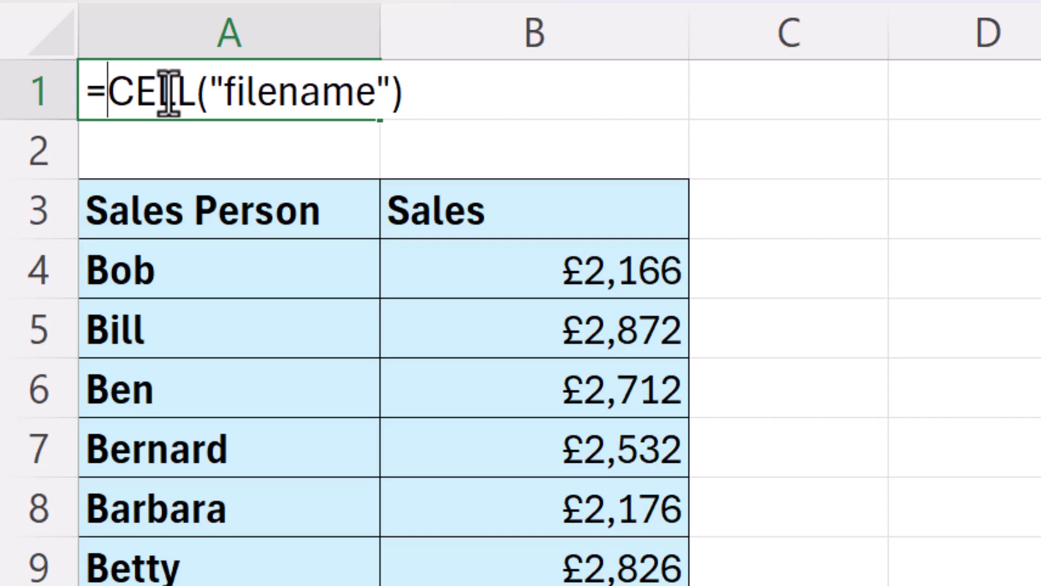
text(RIGHT()
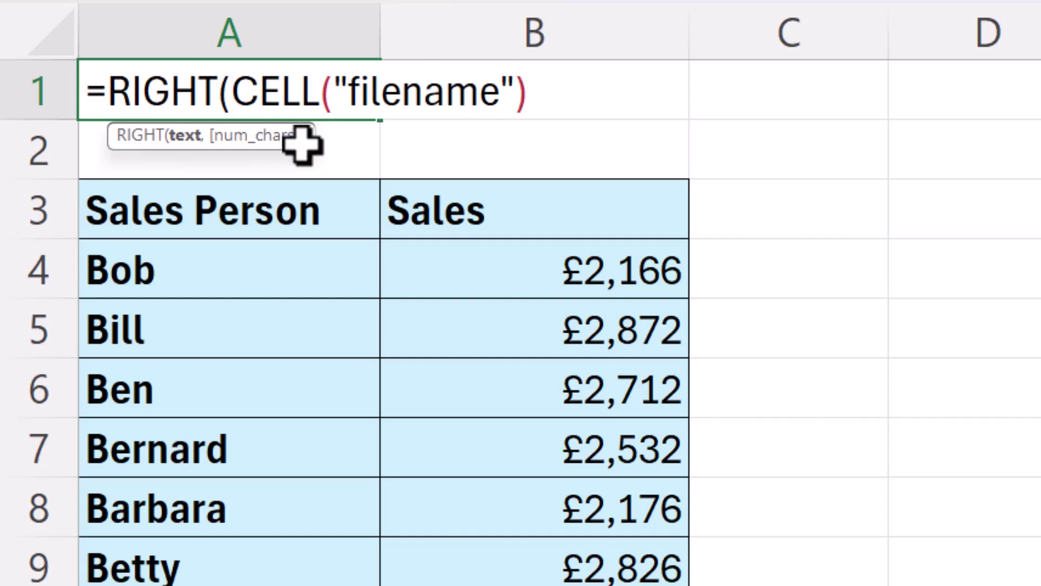
click(560, 93)
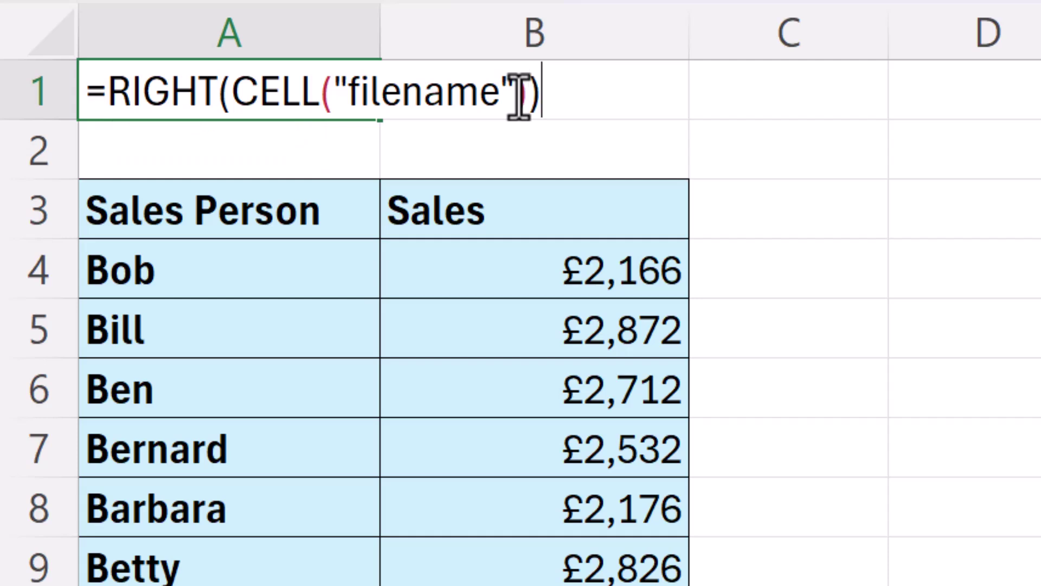
key(Return)
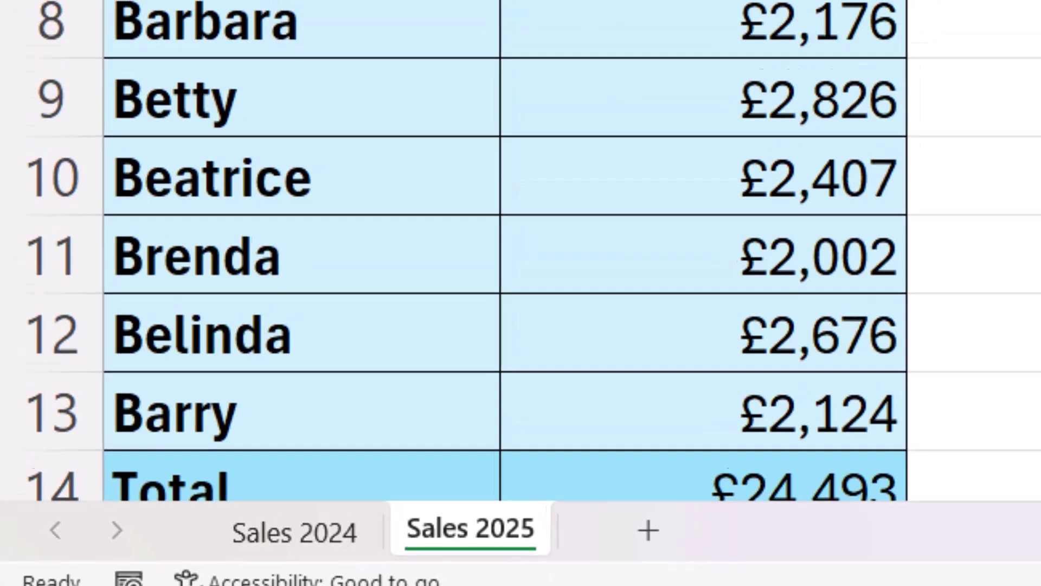
Step: Enter the formula =LEN(CELL("filename")) in cell B1 to count the characters of the full path
click(372, 84)
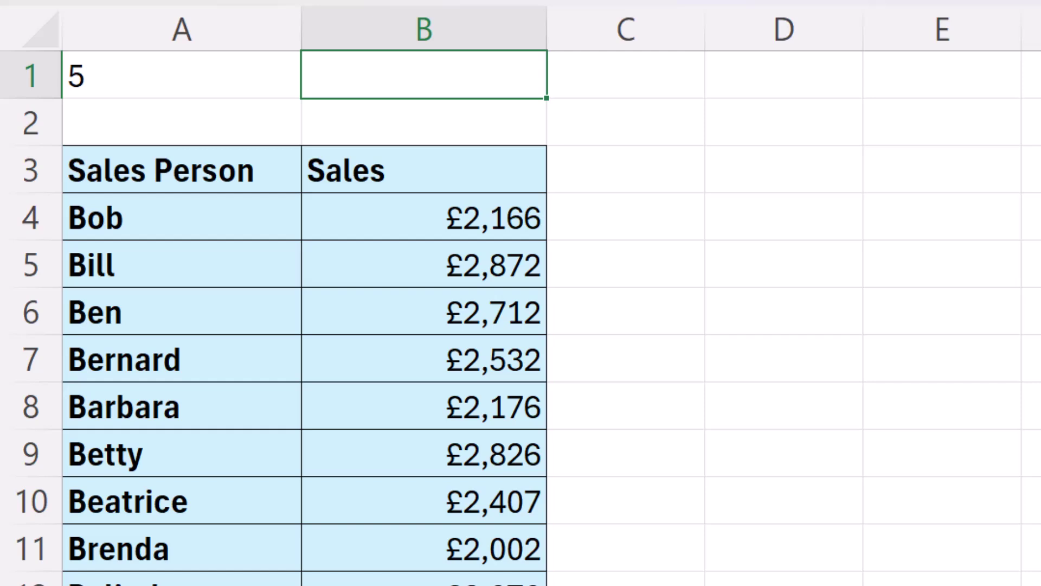
text(=len)
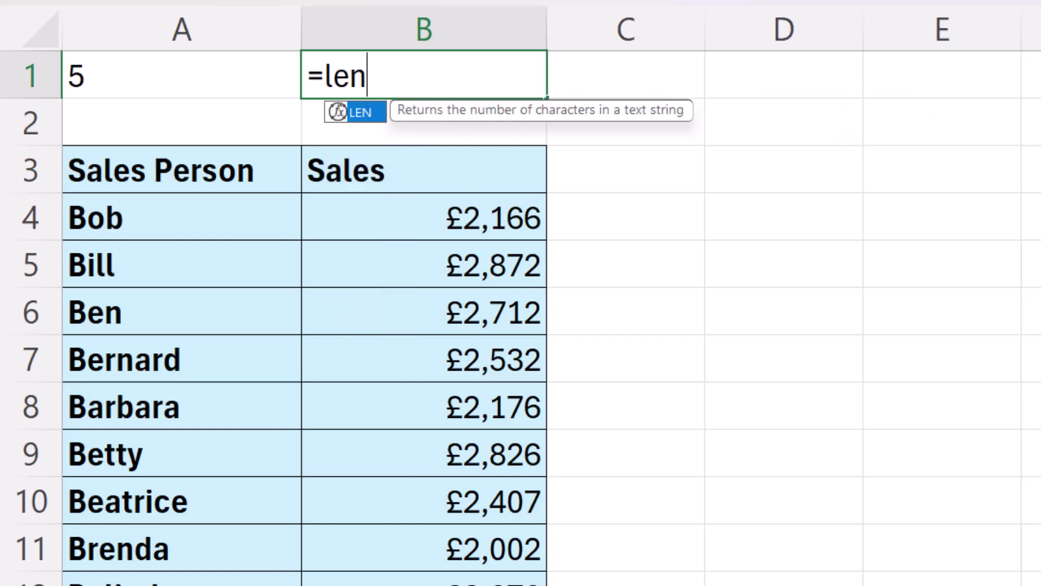
text(()
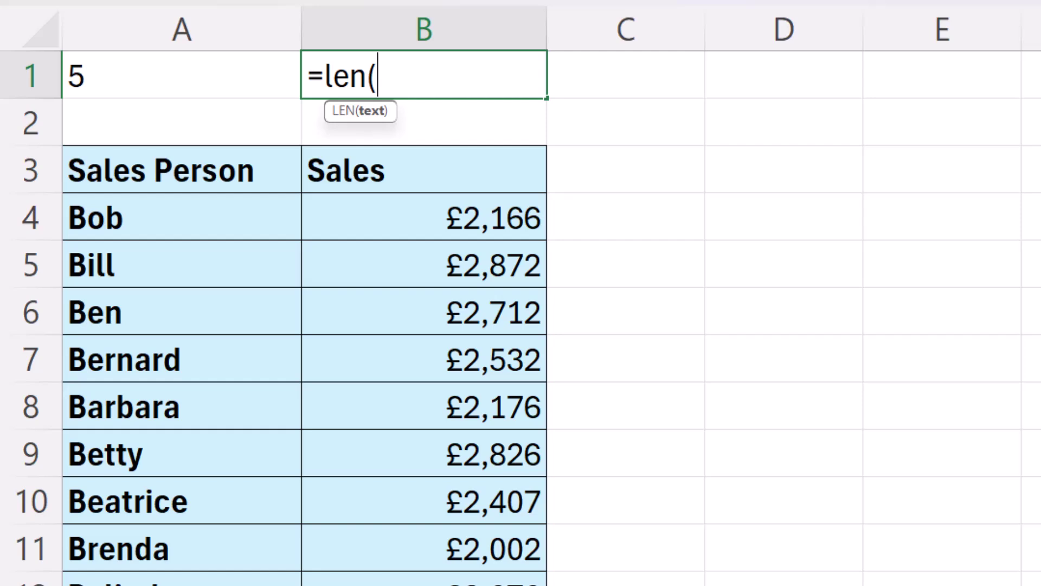
text(c)
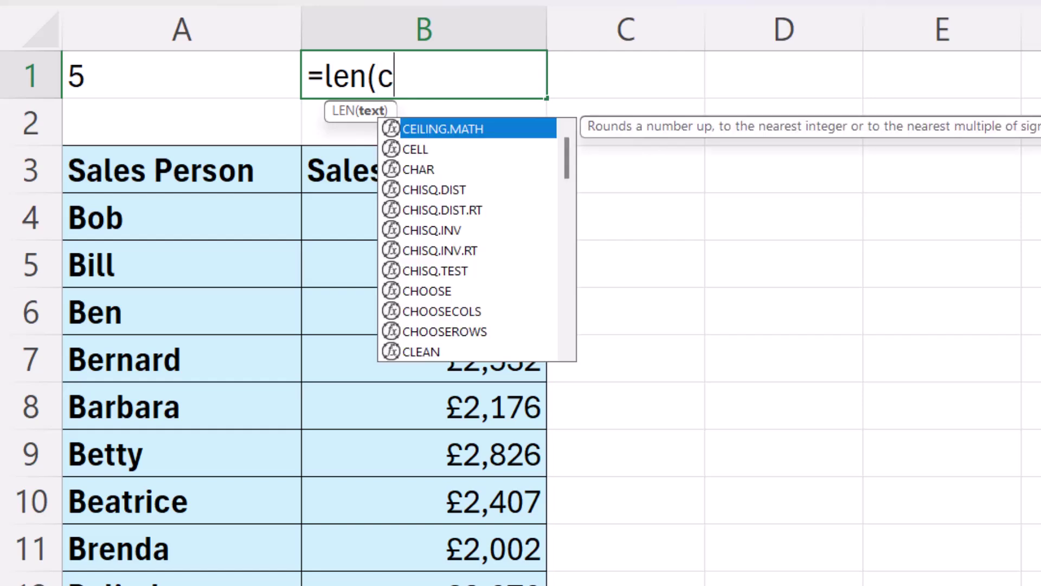
text(ell()
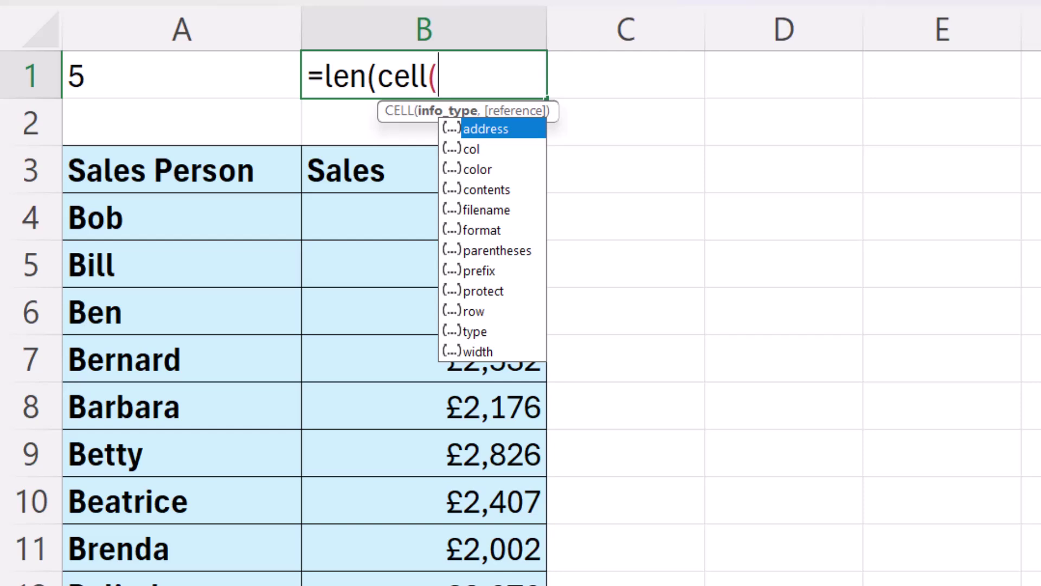
double_click(480, 211)
text())
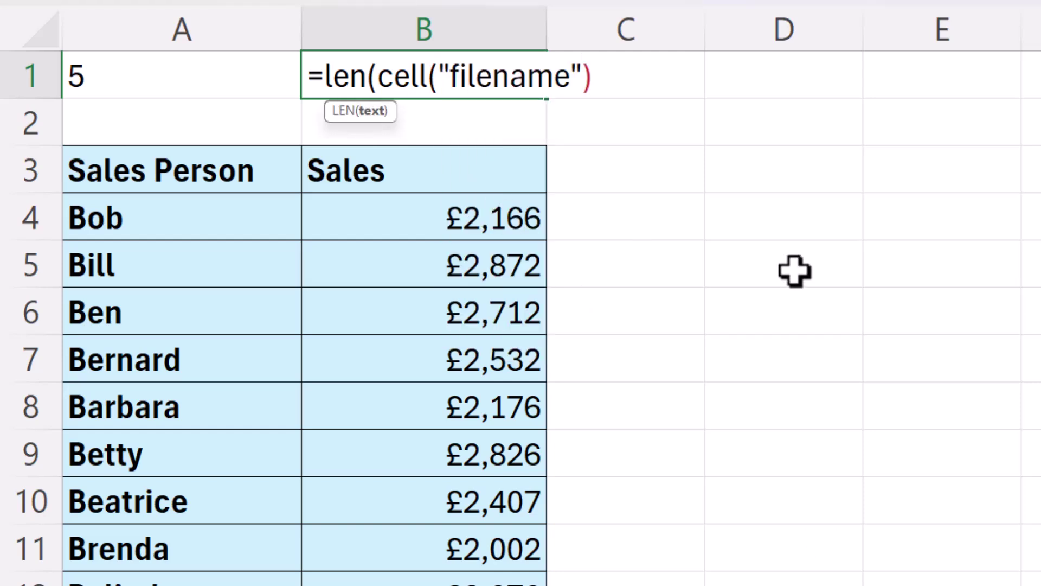
text())
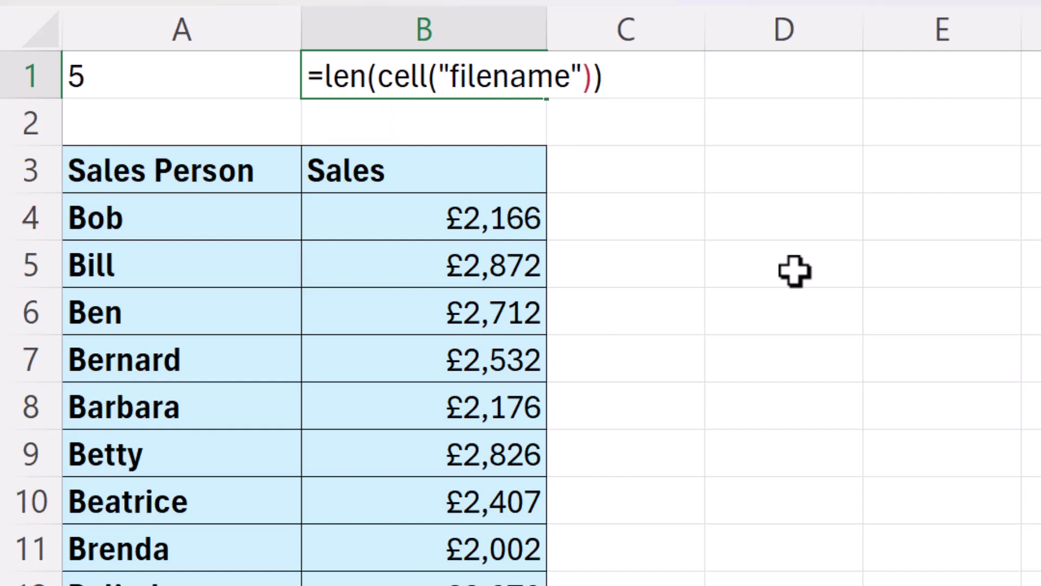
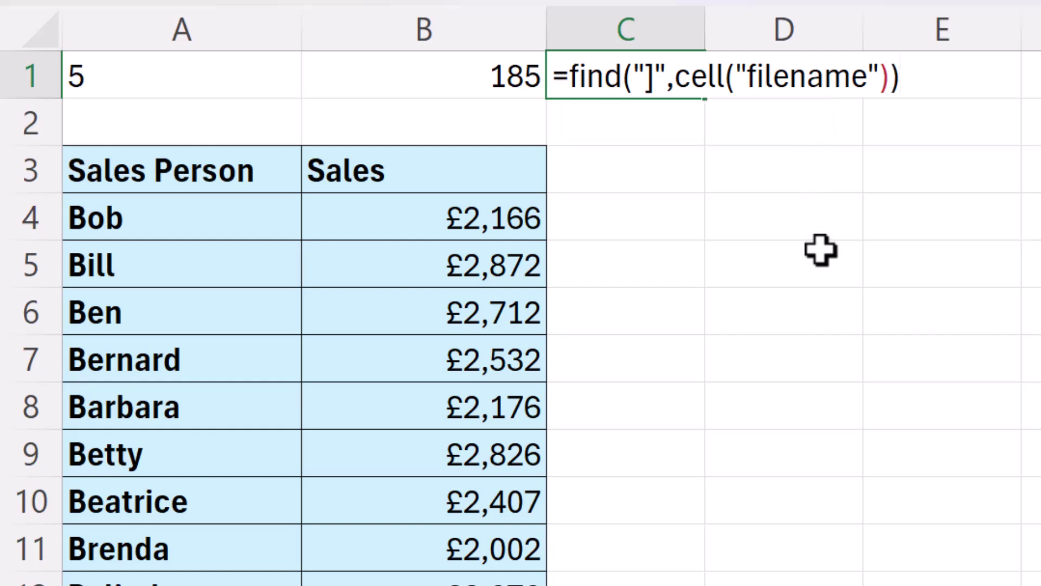
Step: Enter the formula =FIND("]",CELL("filename")) in cell C1 to locate the closing square bracket
key(Return)
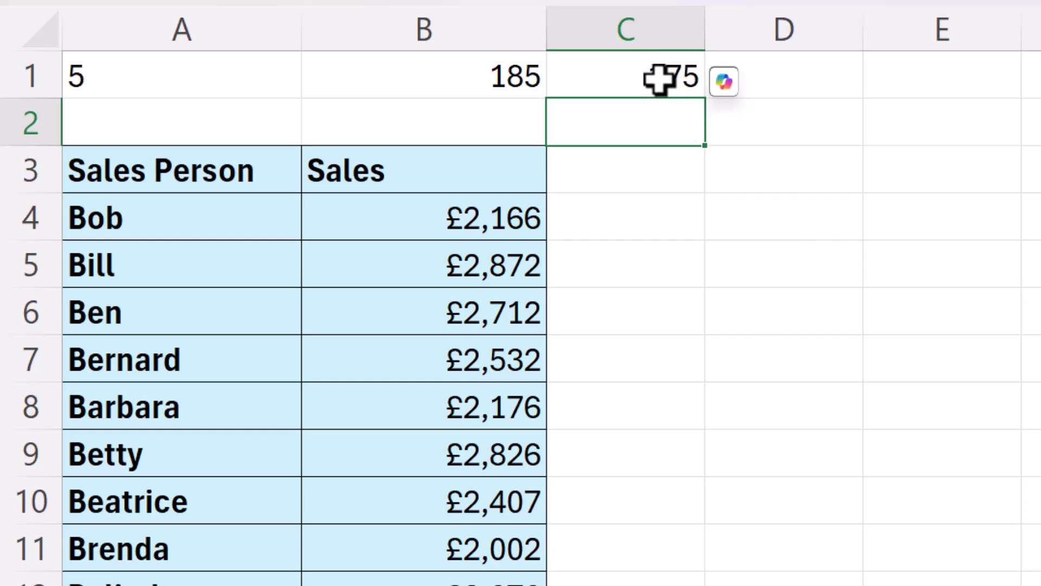
key(Up)
key(Left)
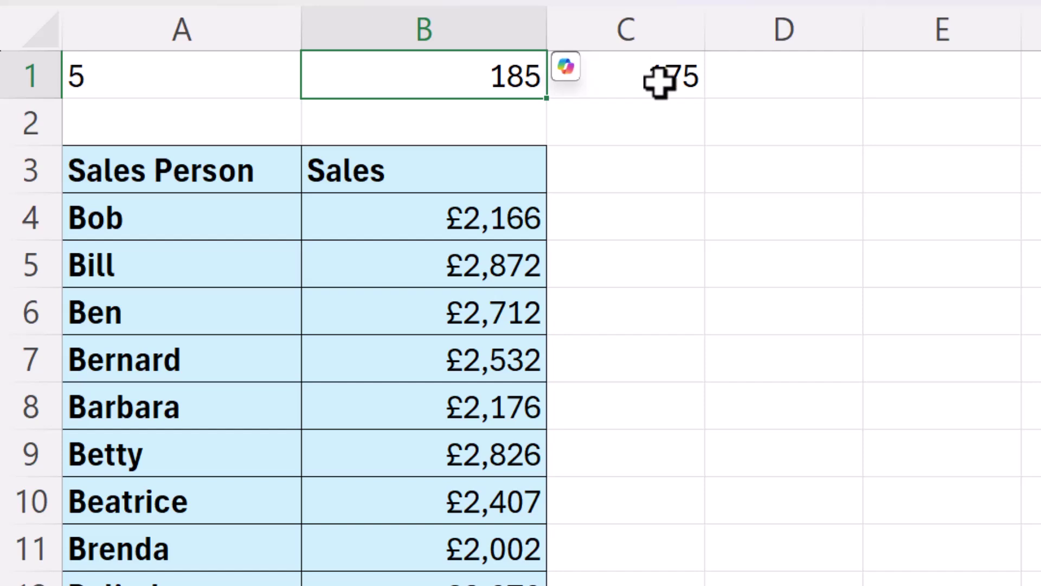
Step: Subtract C1's FIND expression within the B1 formula, giving =LEN(CELL("filename"))-FIND("]",CELL("filename")), and clear cell C1
double_click(662, 82)
drag(570, 75, 937, 76)
key(ctrl+c)
key(Return)
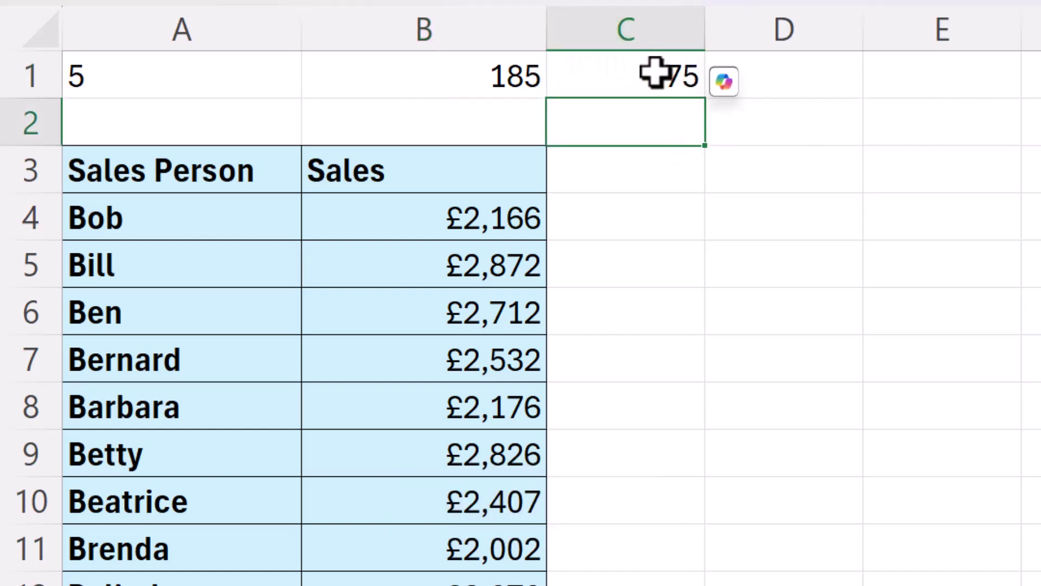
double_click(511, 76)
click(640, 76)
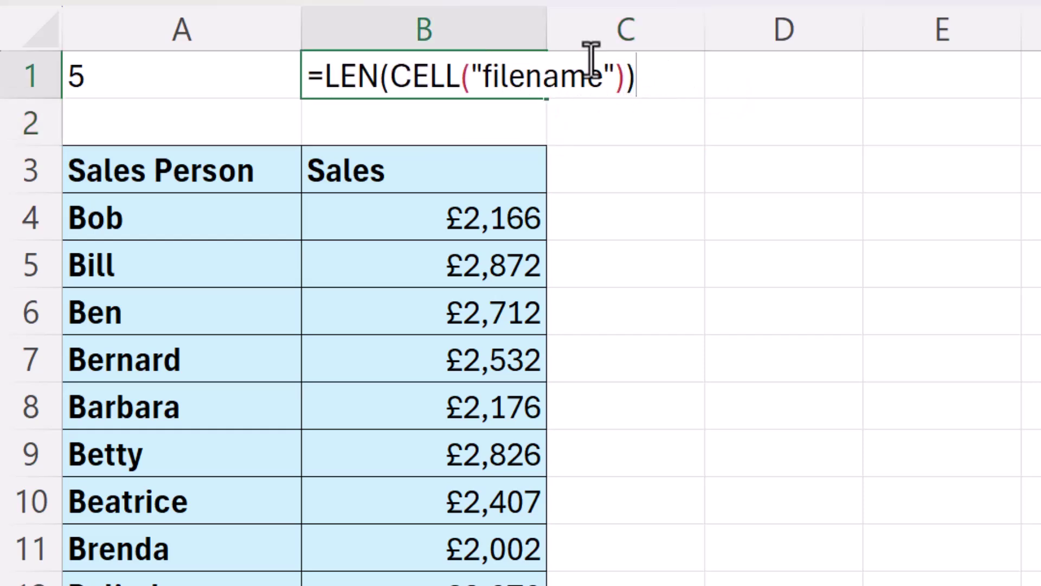
text(-)
key(ctrl+v)
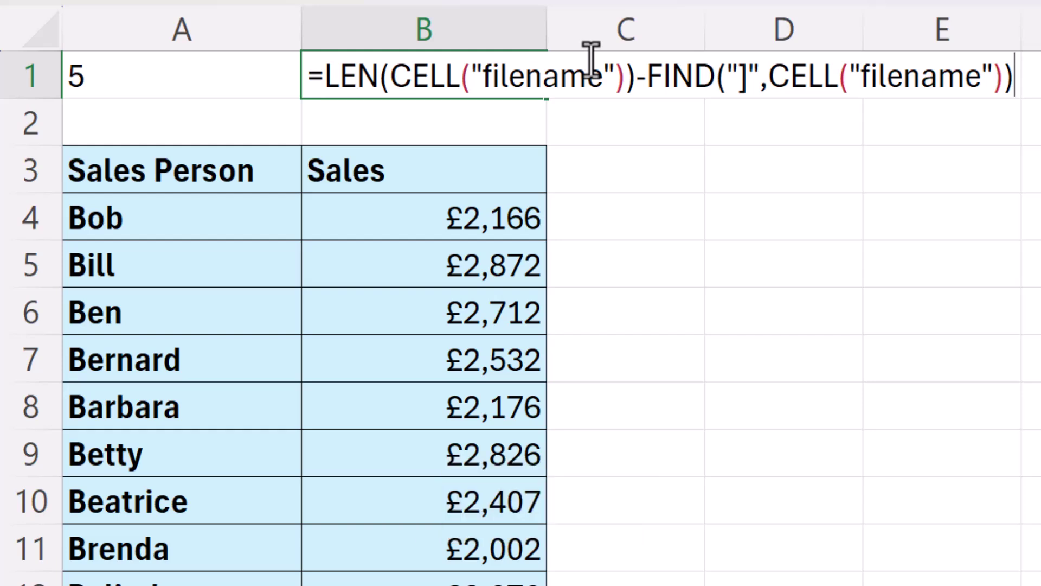
key(Return)
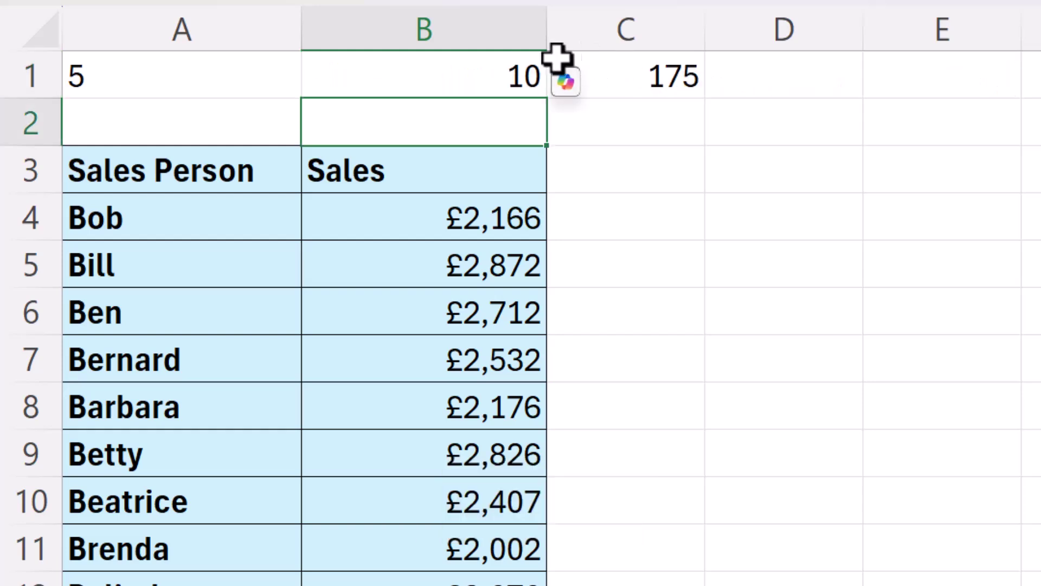
click(665, 82)
key(Delete)
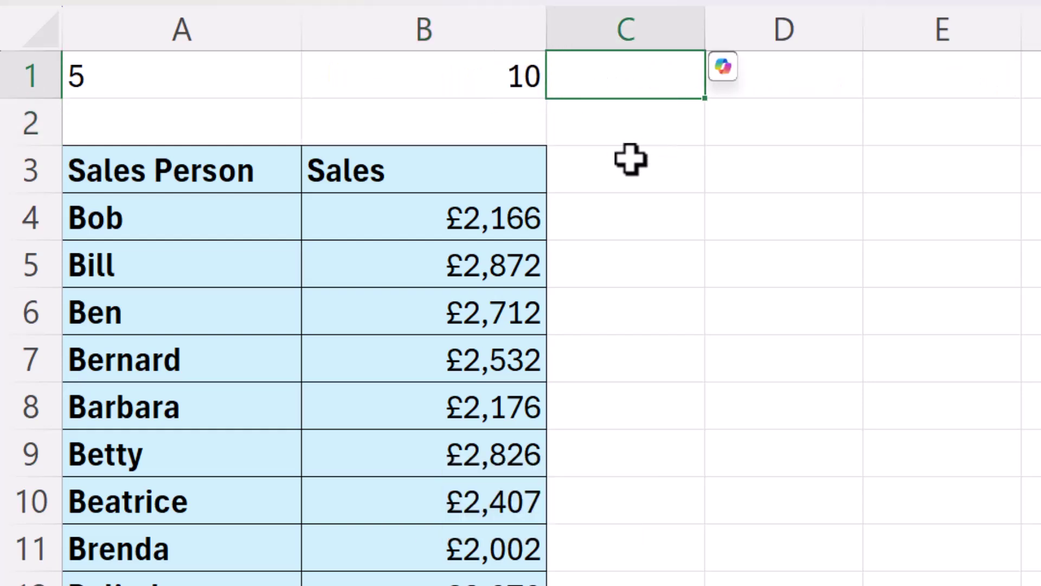
Step: Copy the whole LEN-minus-FIND expression from the B1 formula, leaving out its equals sign
click(510, 75)
double_click(479, 81)
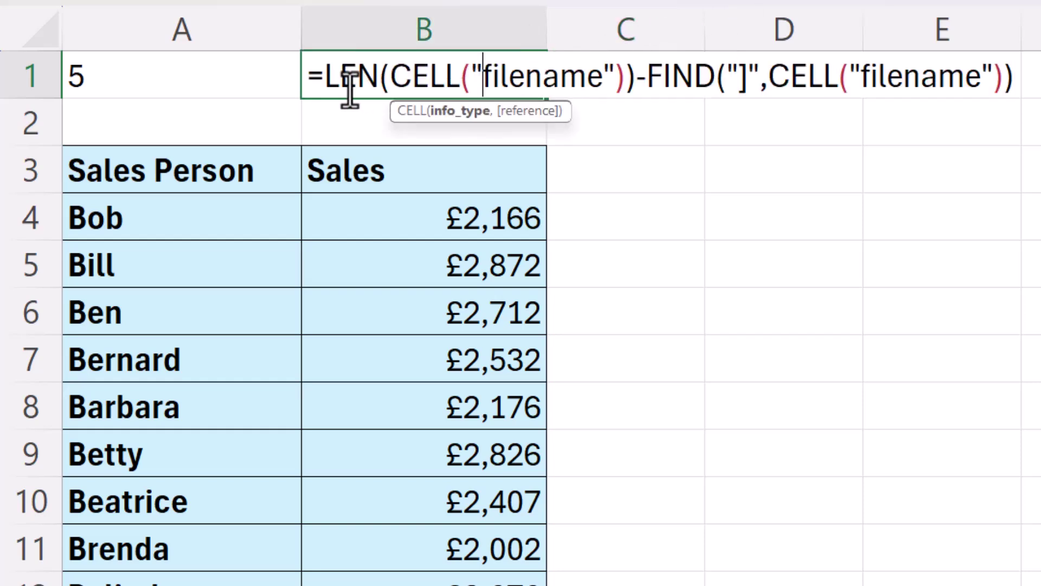
drag(323, 76, 1031, 76)
key(ctrl+c)
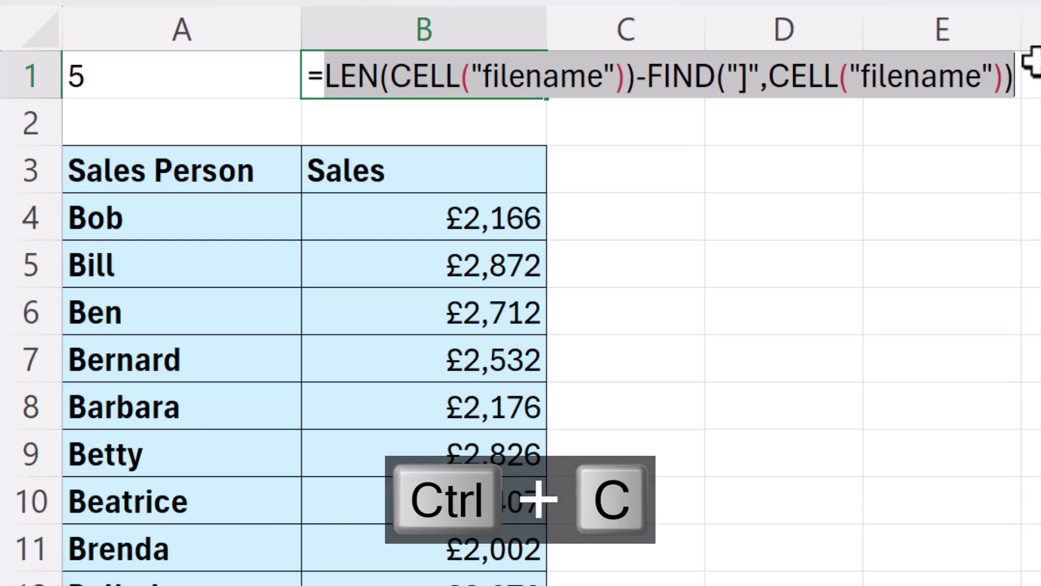
key(Return)
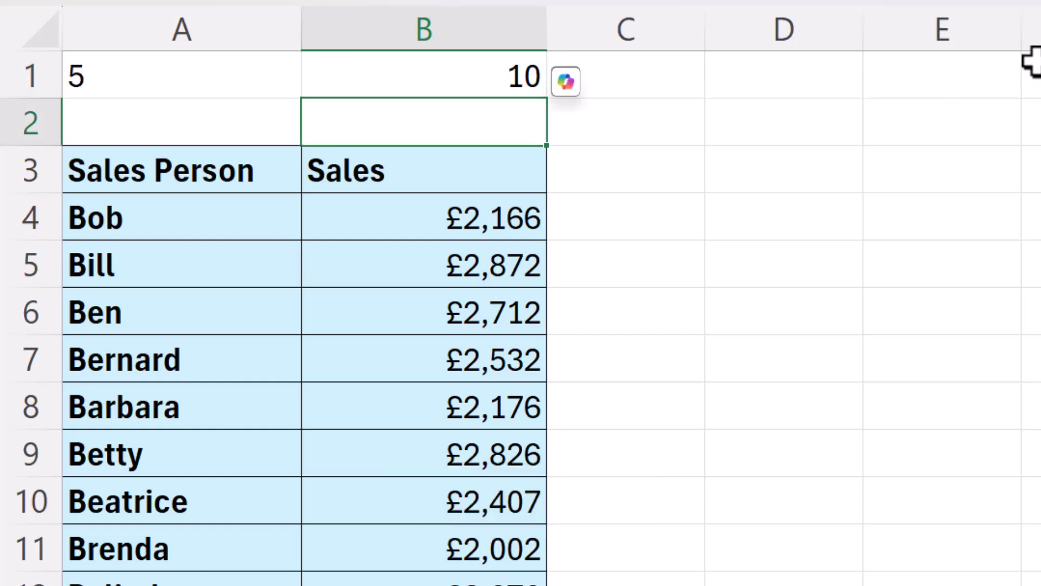
Step: Add LEN(CELL("filename"))-FIND("]",CELL("filename")) as the character count of the RIGHT formula in A1, and clear cell B1
click(156, 82)
text(=)
key(ctrl+v)
click(421, 76)
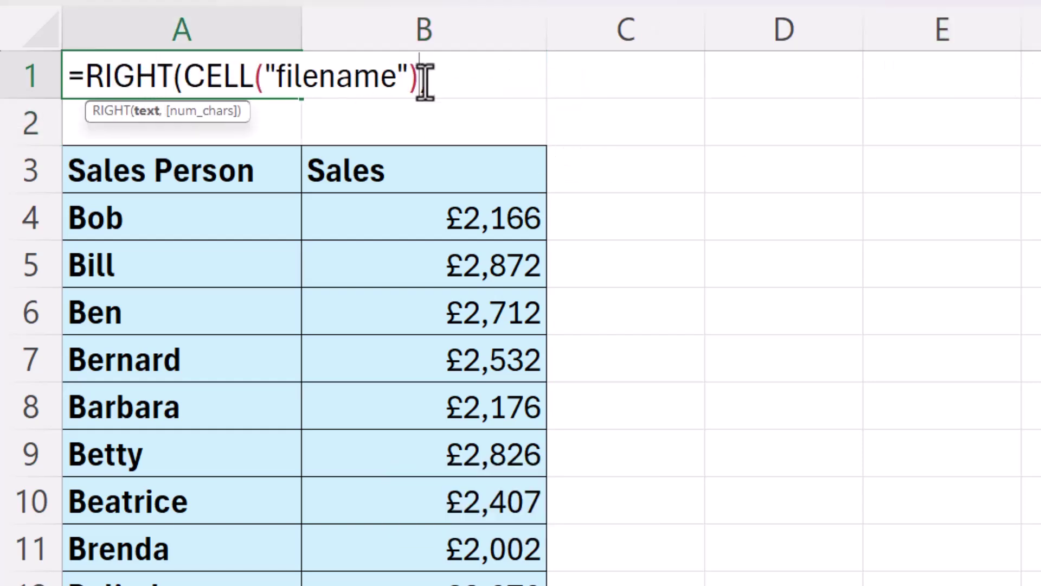
text(,)
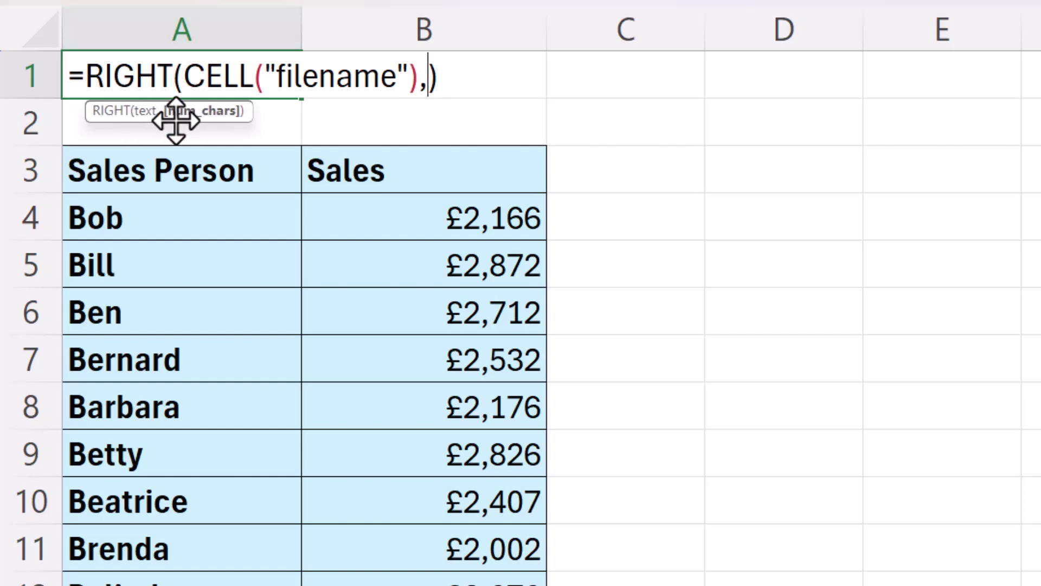
key(ctrl+v)
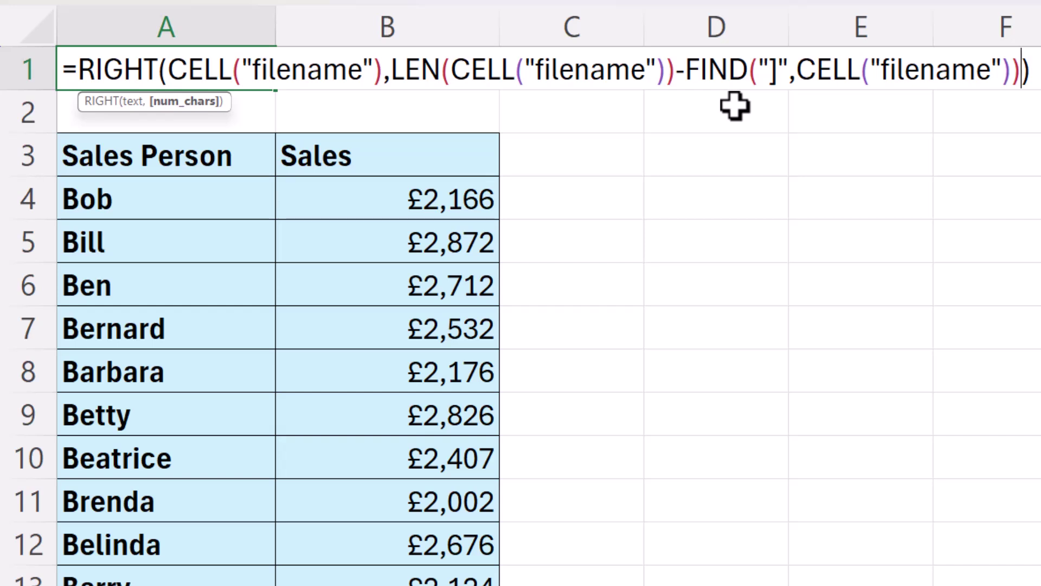
key(Return)
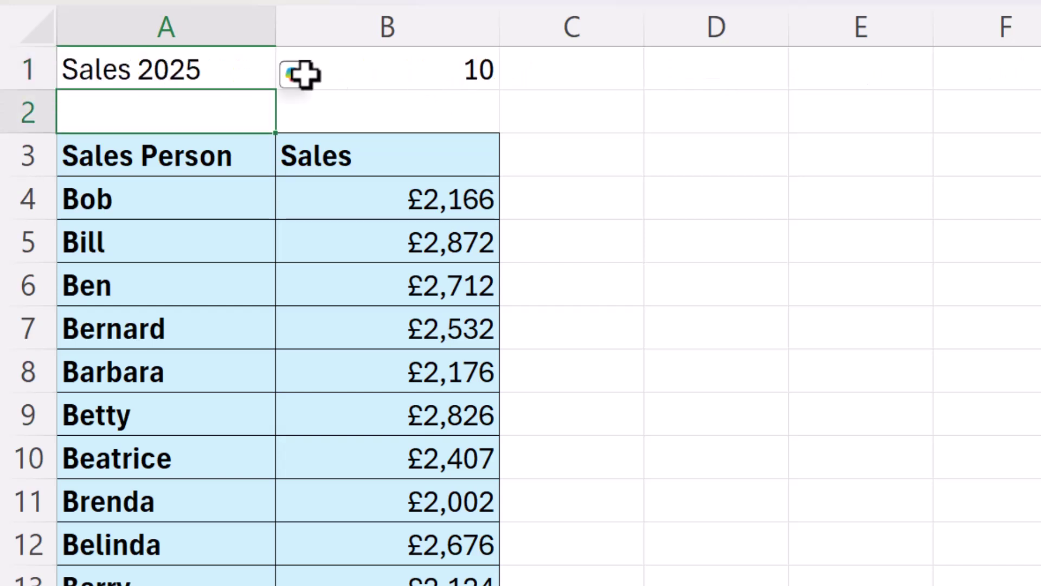
click(439, 68)
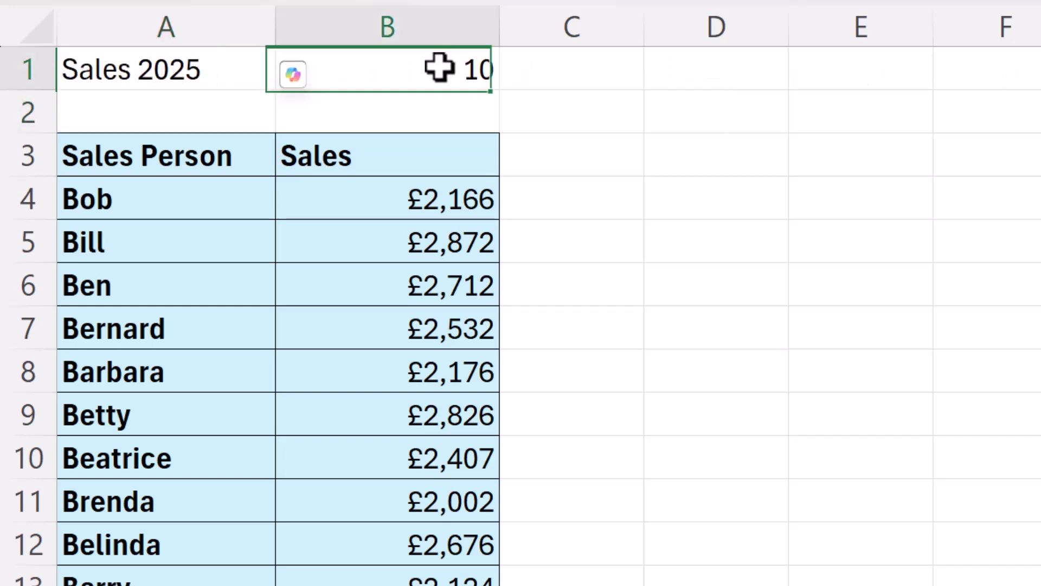
key(Delete)
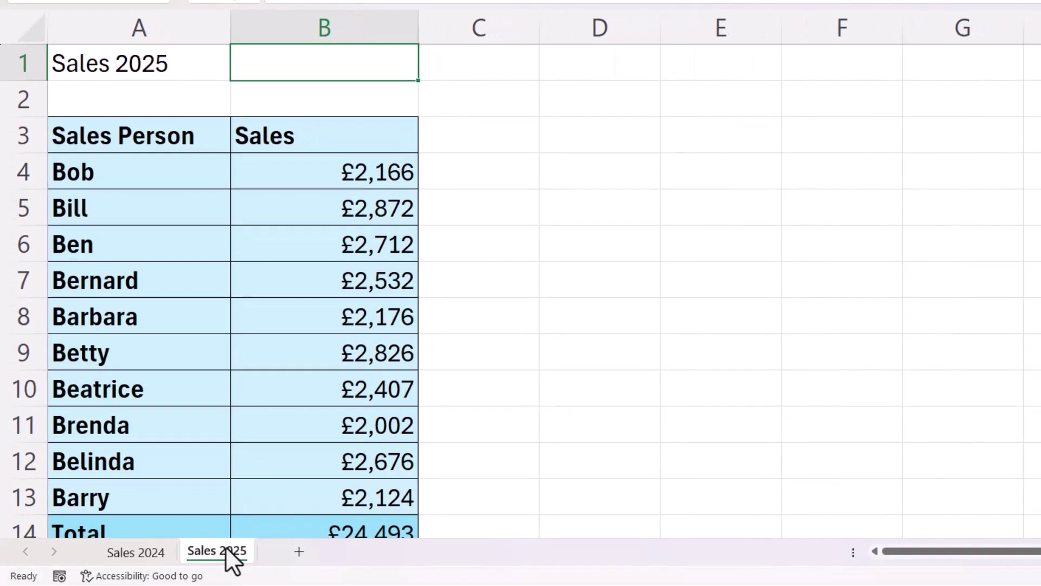
Step: Rename the Sales 2025 sheet as Sales Total 2025
double_click(226, 545)
click(220, 551)
text(T)
text(otal)
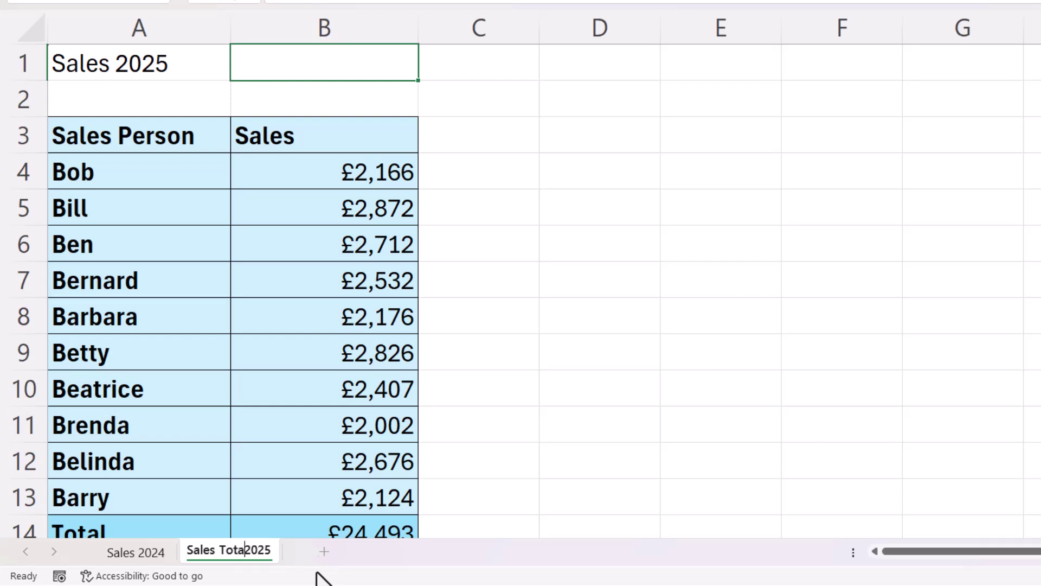
key(Return)
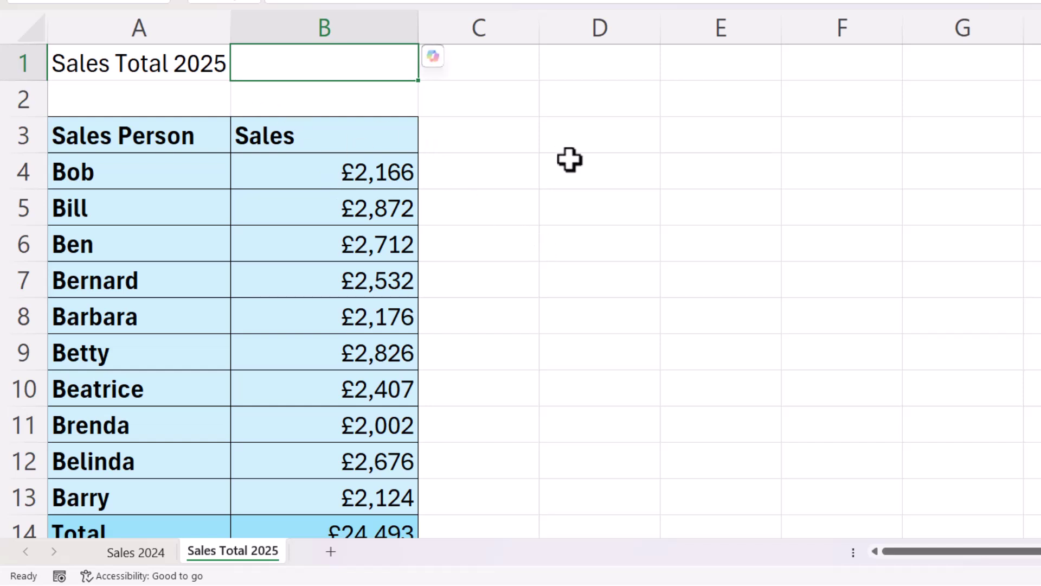
Step: Clear the formula from cell A1 and open the Visual Basic code window of the Sales Total 2025 sheet
click(180, 68)
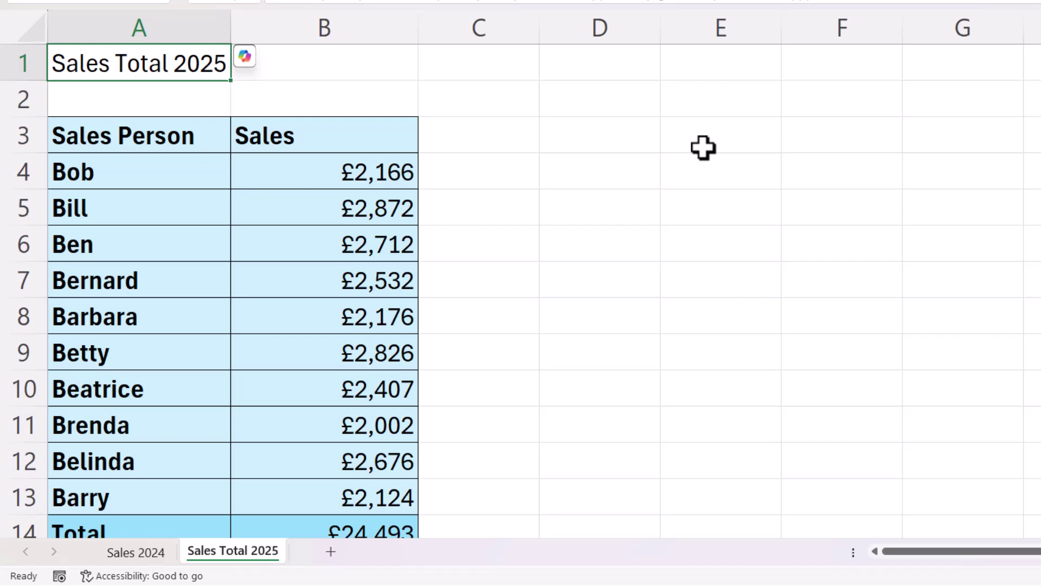
key(Delete)
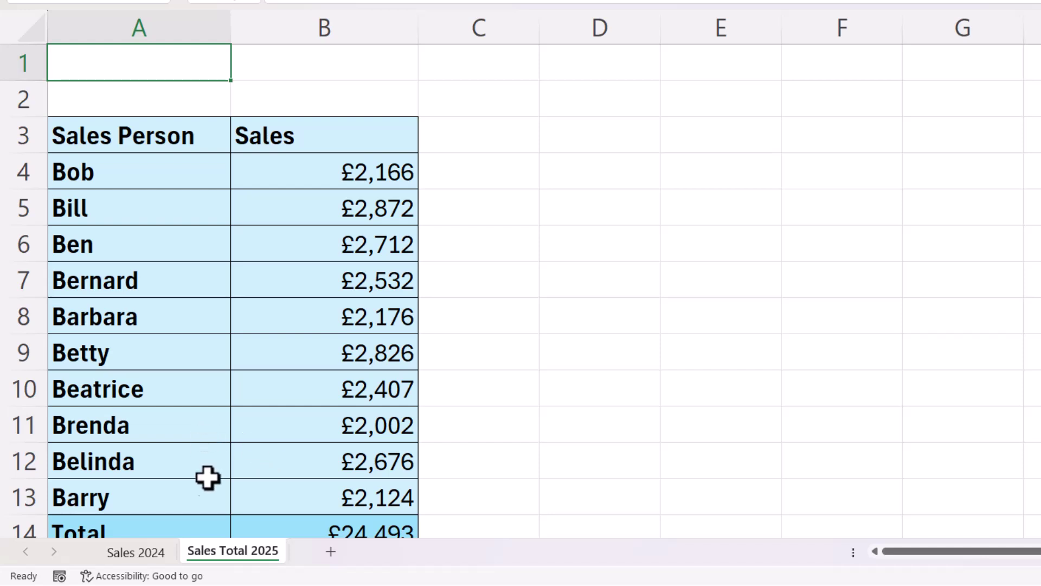
right_click(226, 552)
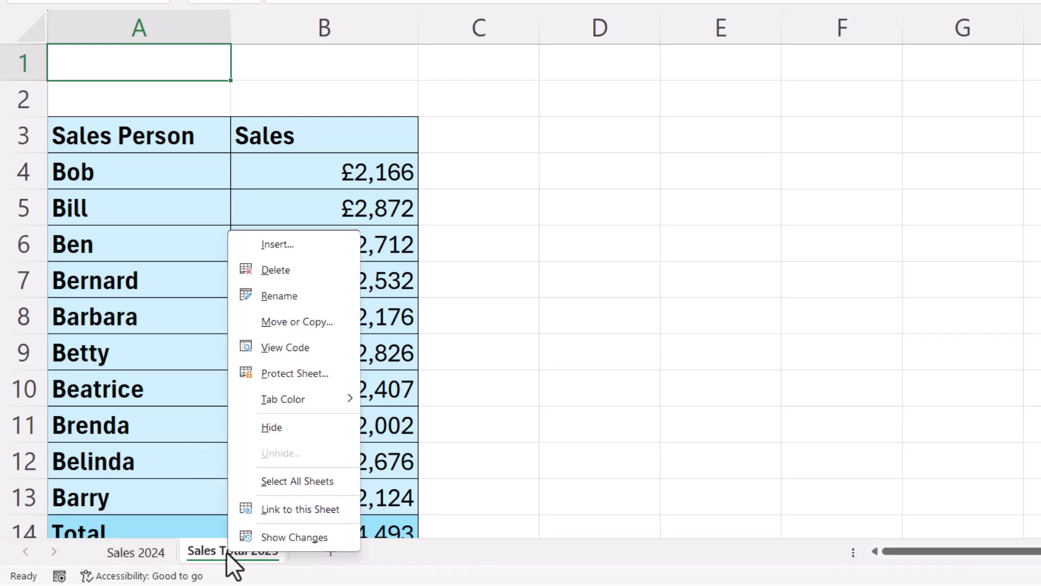
click(279, 358)
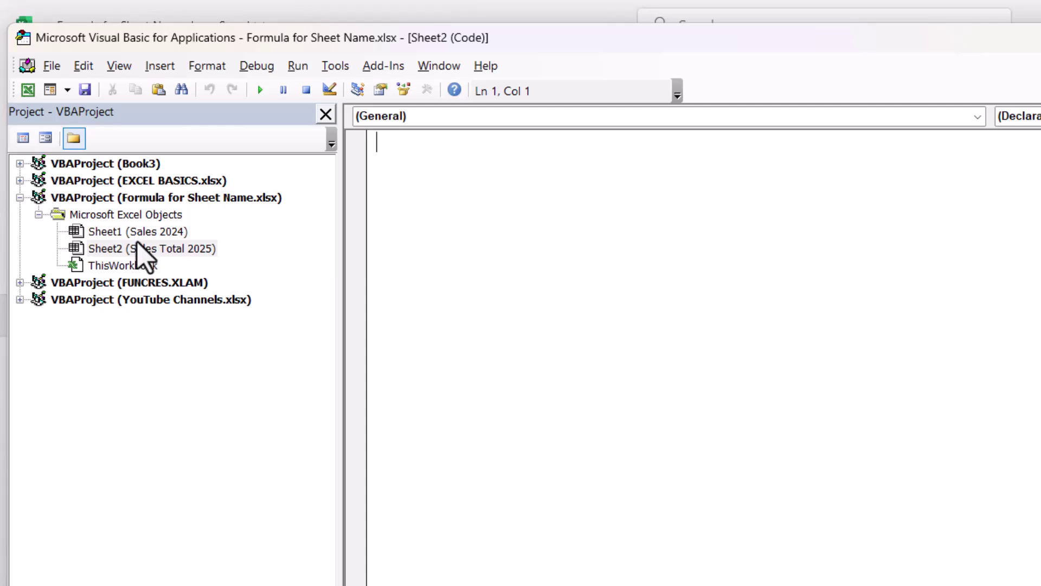
Step: Insert a module into the Formula for Sheet Name.xlsx project with Function SheetName() As String, containing Application.Volatile and SheetName = Application.Caller.Worksheet.Name
click(157, 67)
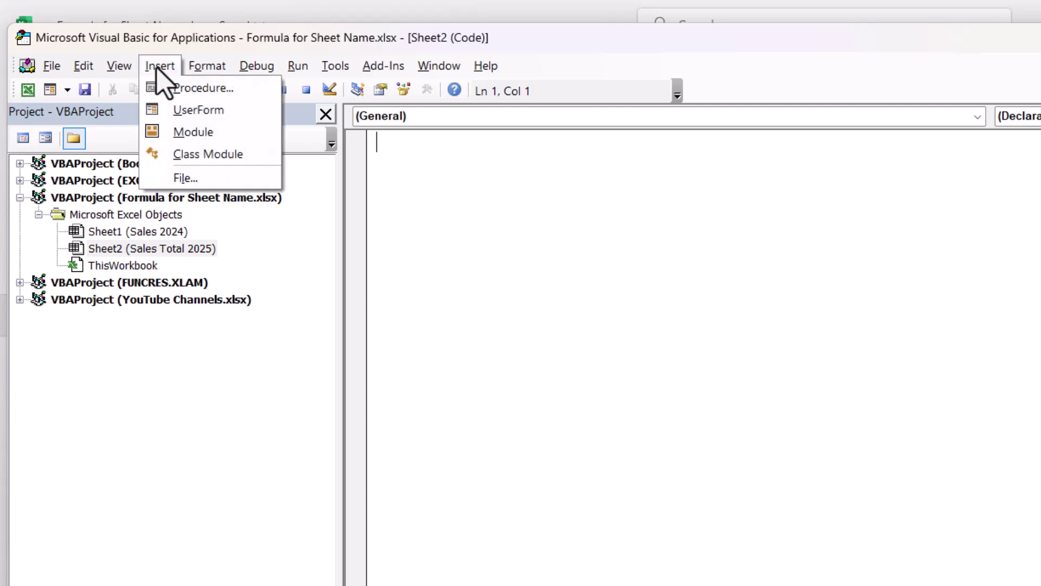
click(180, 132)
click(109, 299)
click(383, 149)
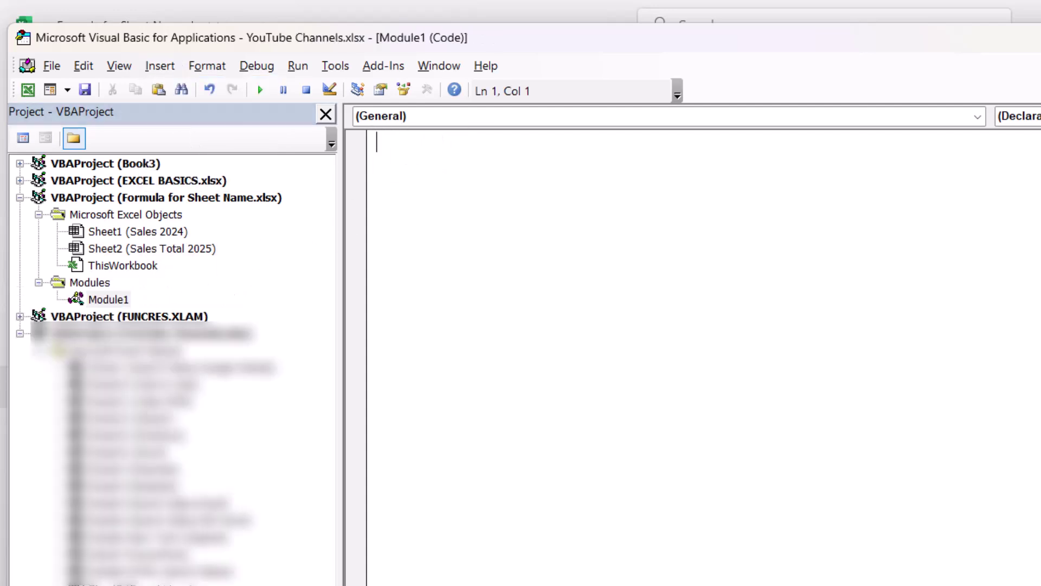
text(Function SheetName() As String     Application.Volatile     SheetName = Application.Caller.Worksheet.Name End Function)
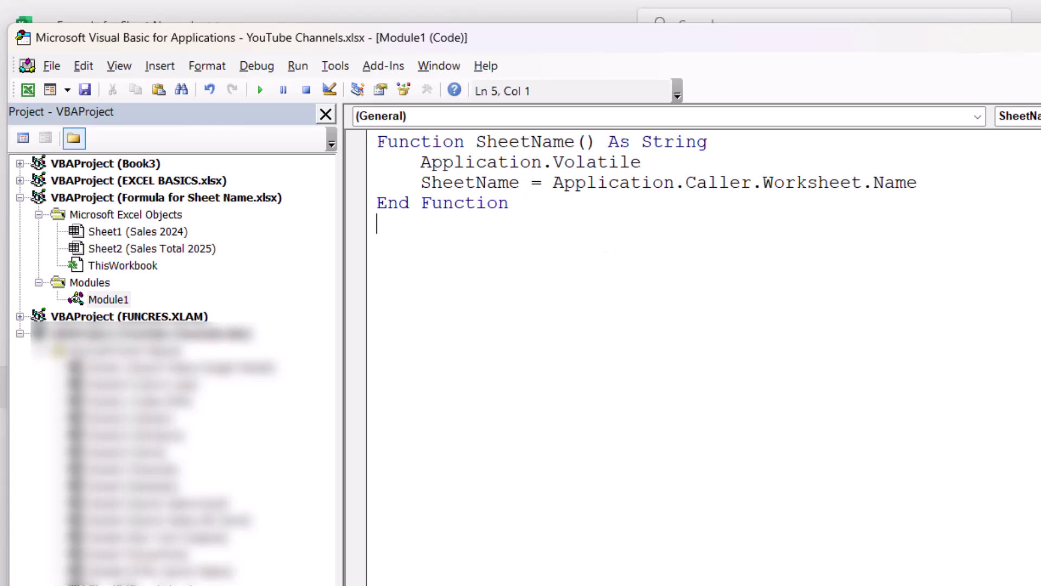
Step: Close the Visual Basic editor and enter the formula =SheetName() in cell A1 of the Sales Total 2025 sheet
click(1025, 42)
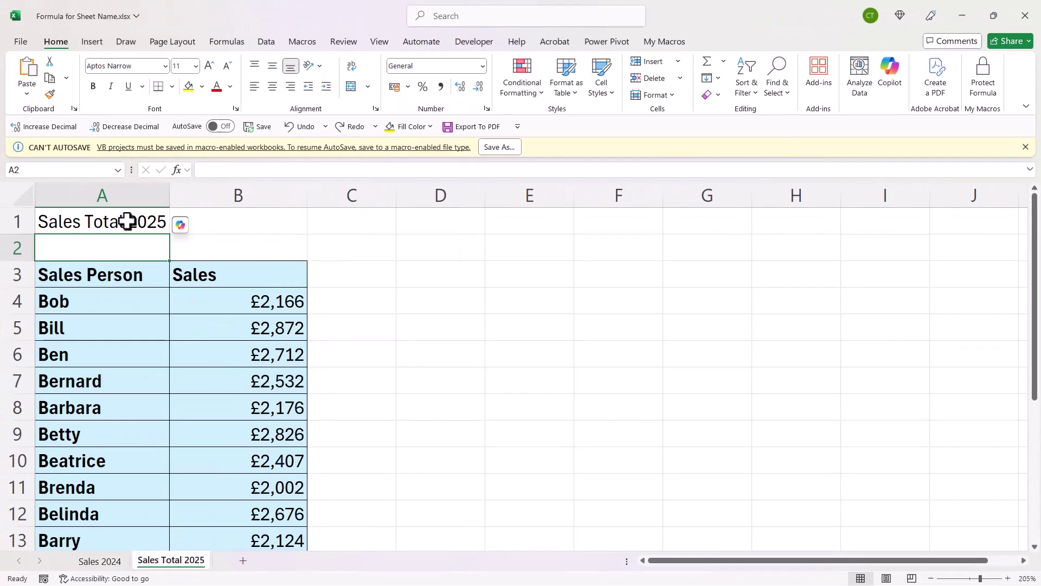
click(124, 220)
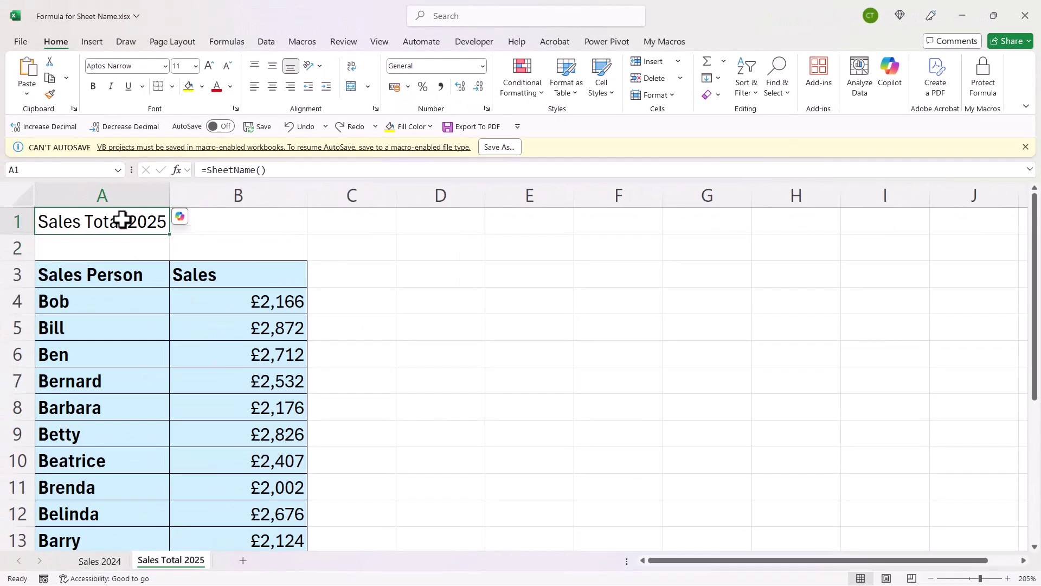
Step: Clear cell A1 of the Sales Total 2025 sheet and re-enter the custom function formula =SheetName() in it
key(Delete)
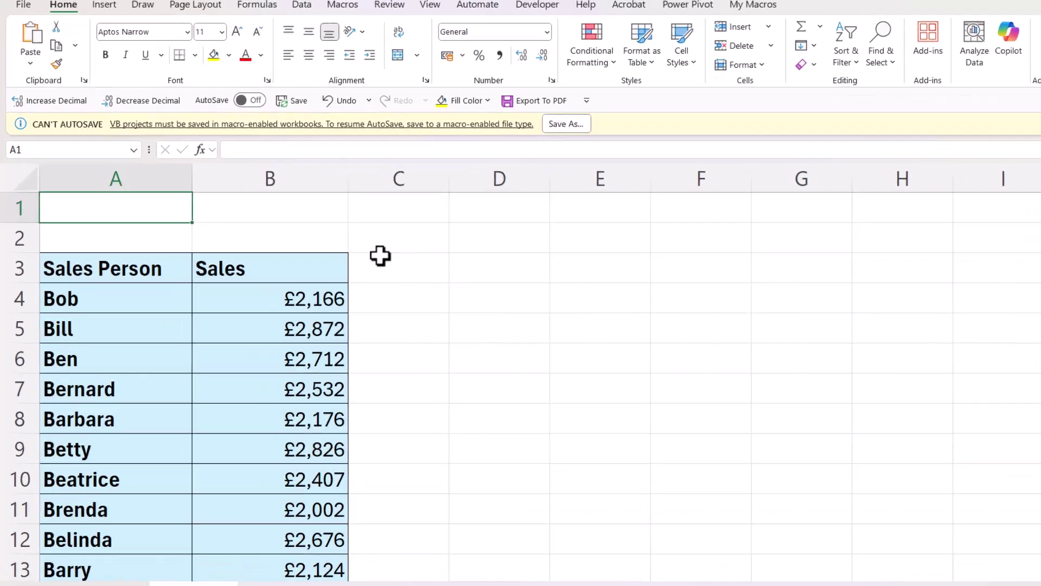
text(=)
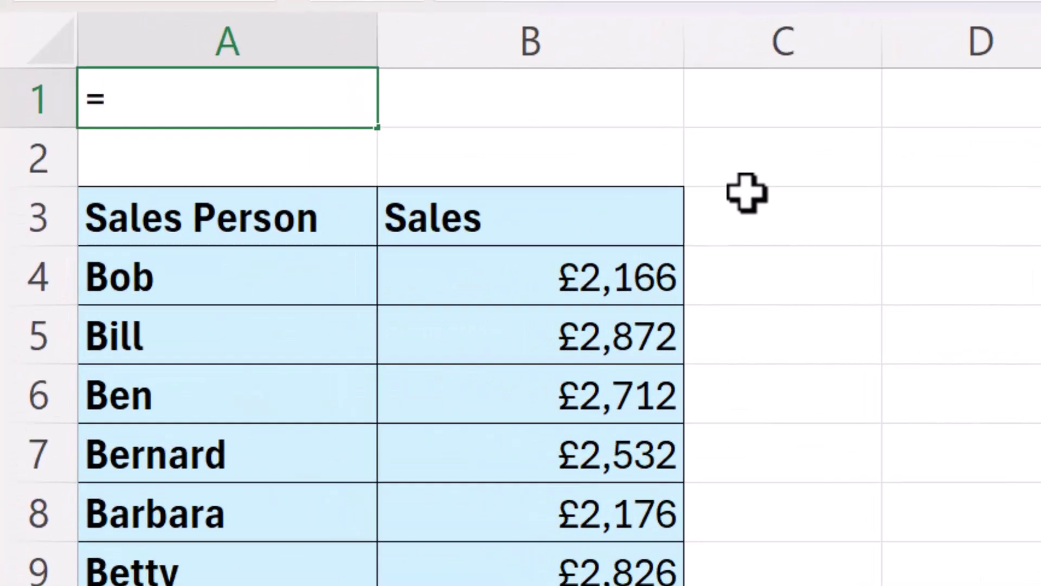
text(she)
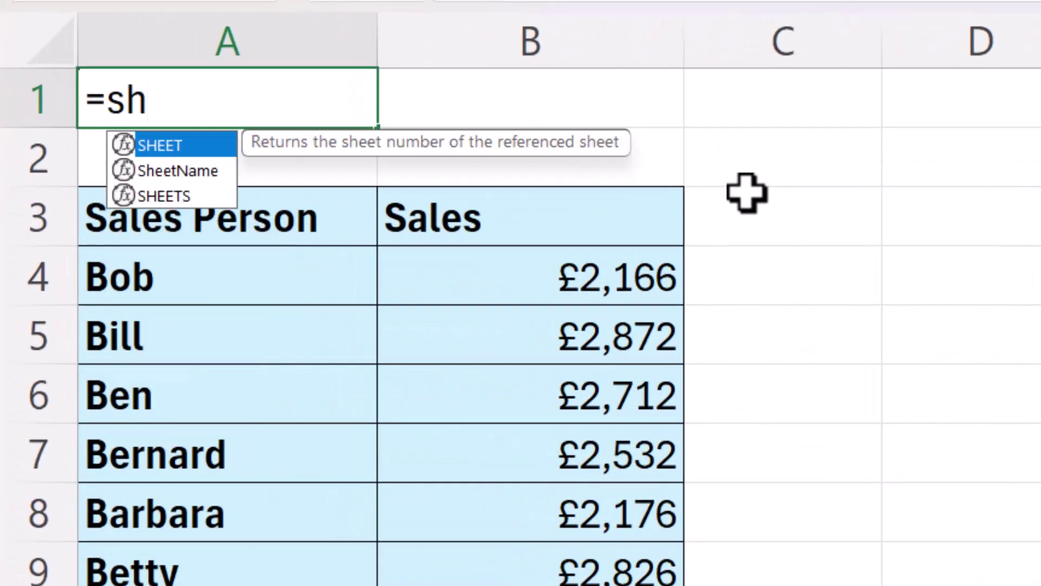
double_click(184, 173)
text())
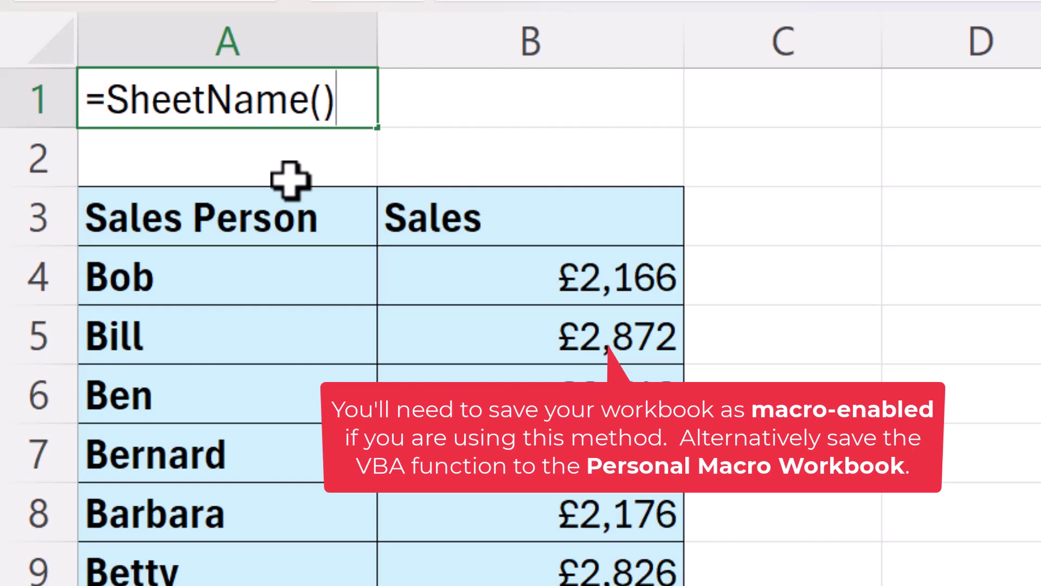
key(Return)
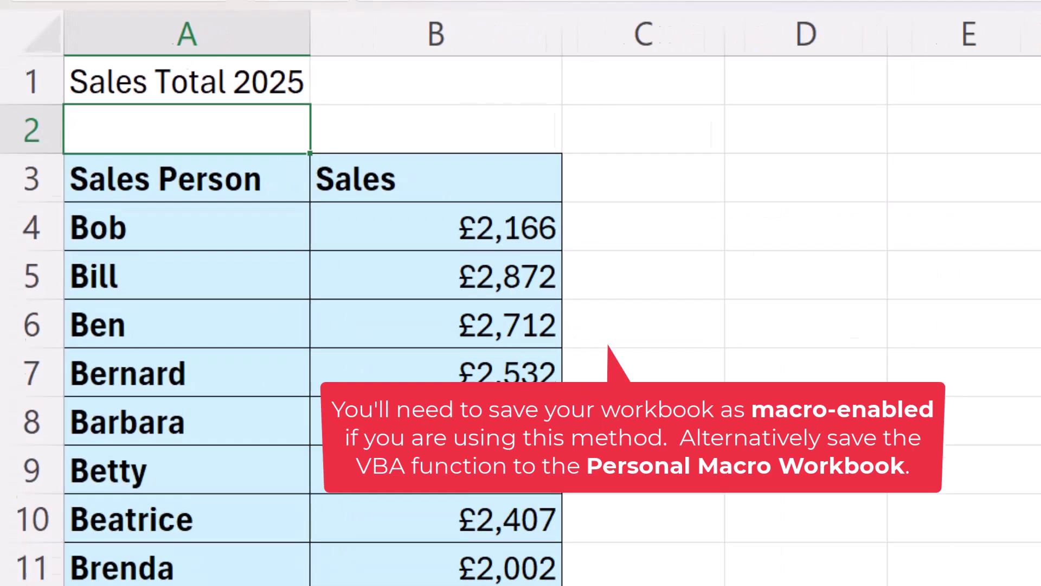
Step: Rename the Sales Total 2025 sheet as Sales 2025
double_click(255, 548)
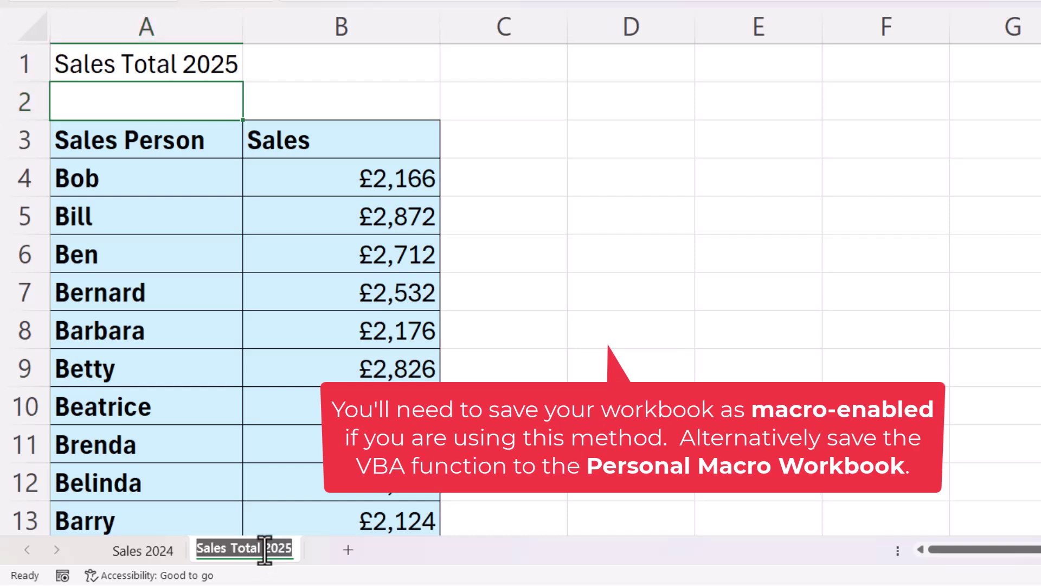
click(264, 548)
key(BackSpace)
key(BackSpace)
key(BackSpace)
key(BackSpace)
key(BackSpace)
key(BackSpace)
key(Return)
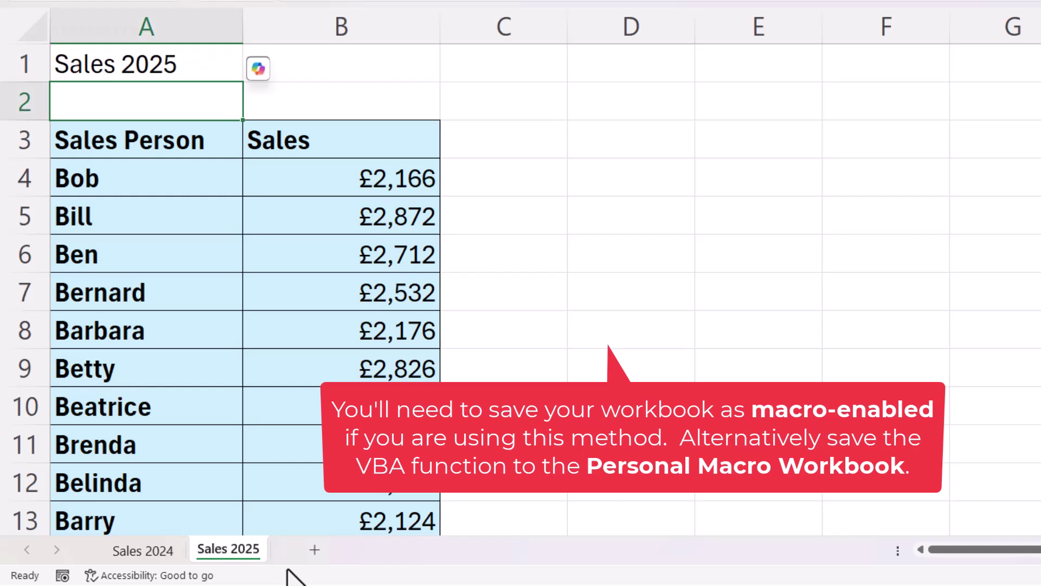